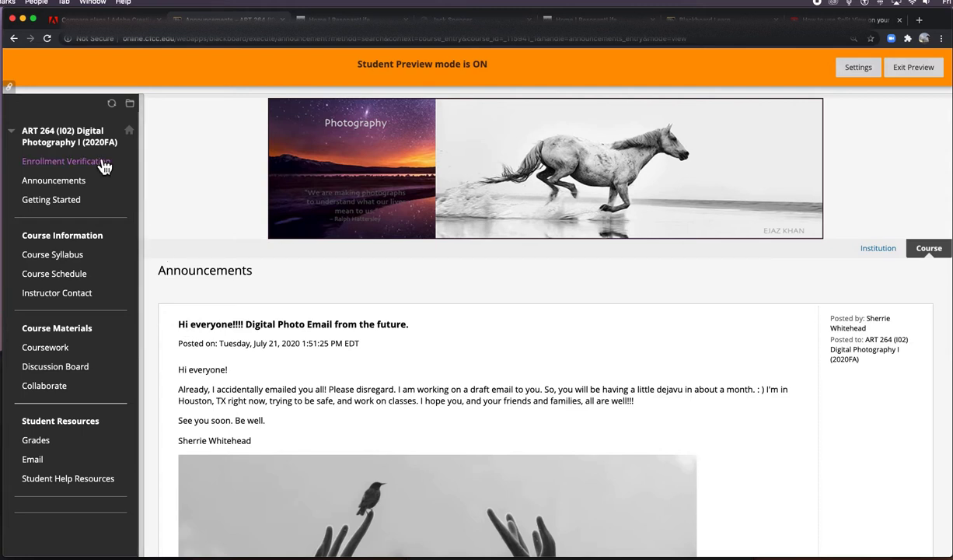
Step: From the Discussion Board, open the Project 1: The Walkabout forum and start a new thread
{"action": "scroll", "coordinate": [95, 160], "scroll_direction": "down", "scroll_amount": 1}
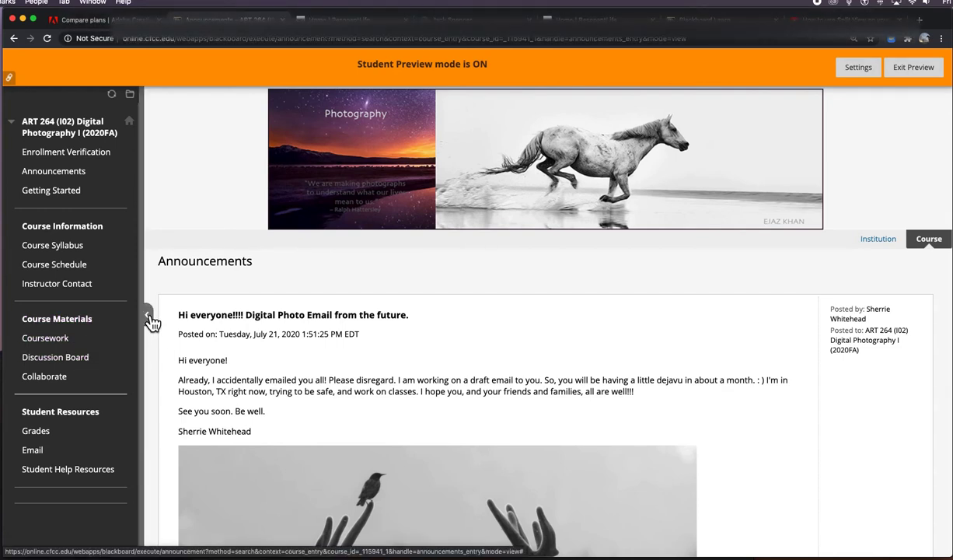
{"action": "left_click", "coordinate": [148, 315]}
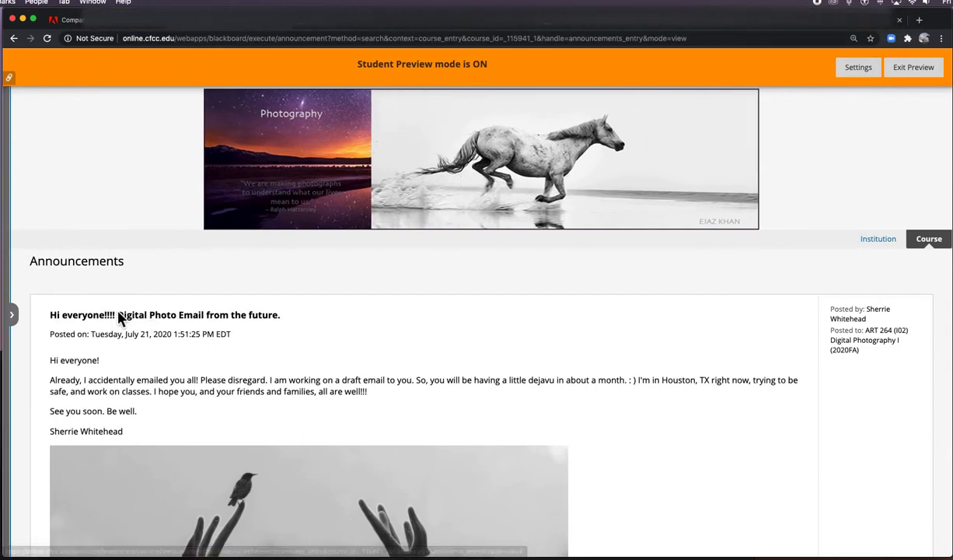
{"action": "left_click", "coordinate": [19, 322]}
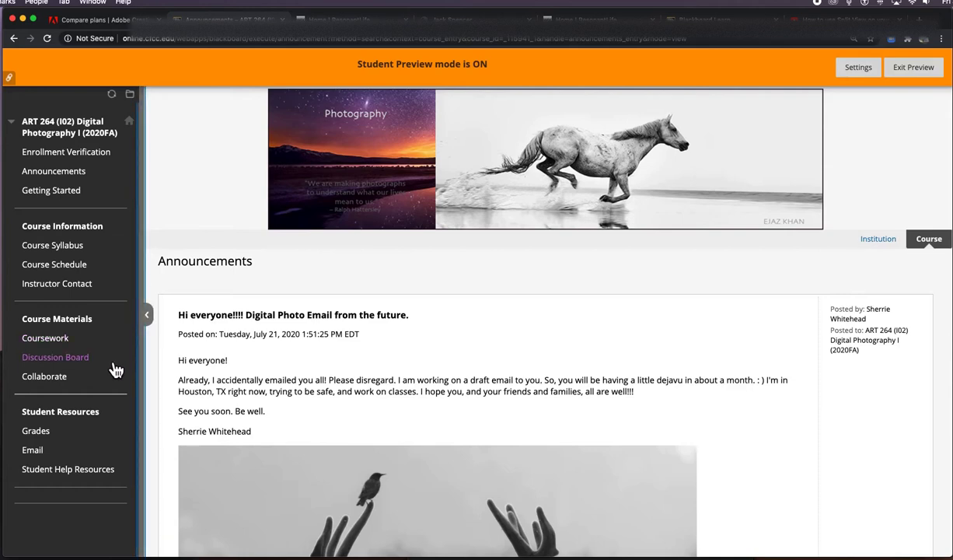
{"action": "left_click", "coordinate": [88, 362]}
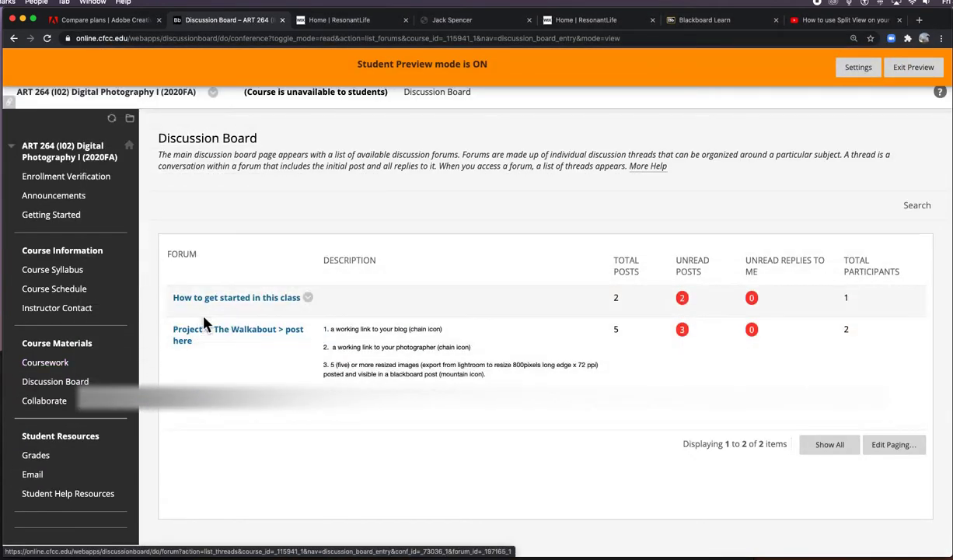
{"action": "left_click", "coordinate": [229, 341]}
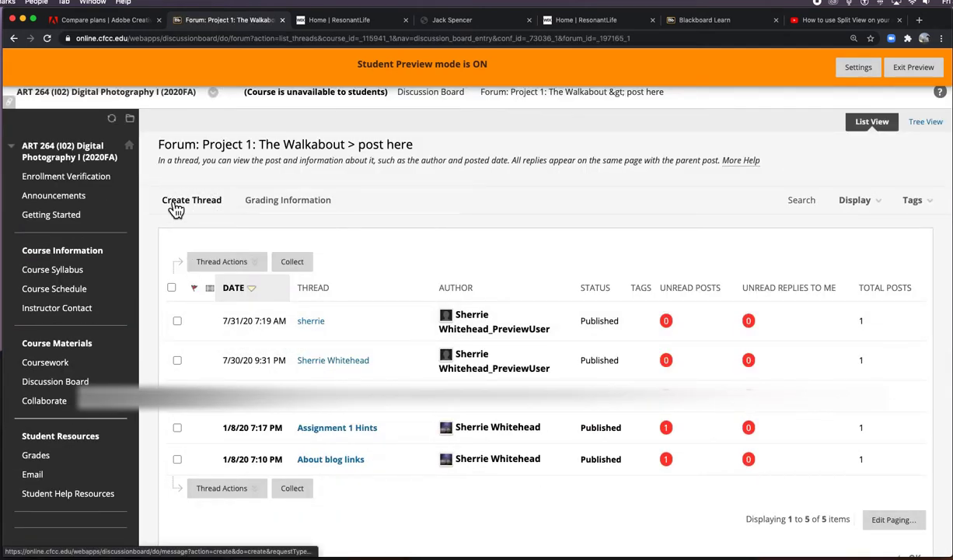
{"action": "left_click", "coordinate": [205, 210]}
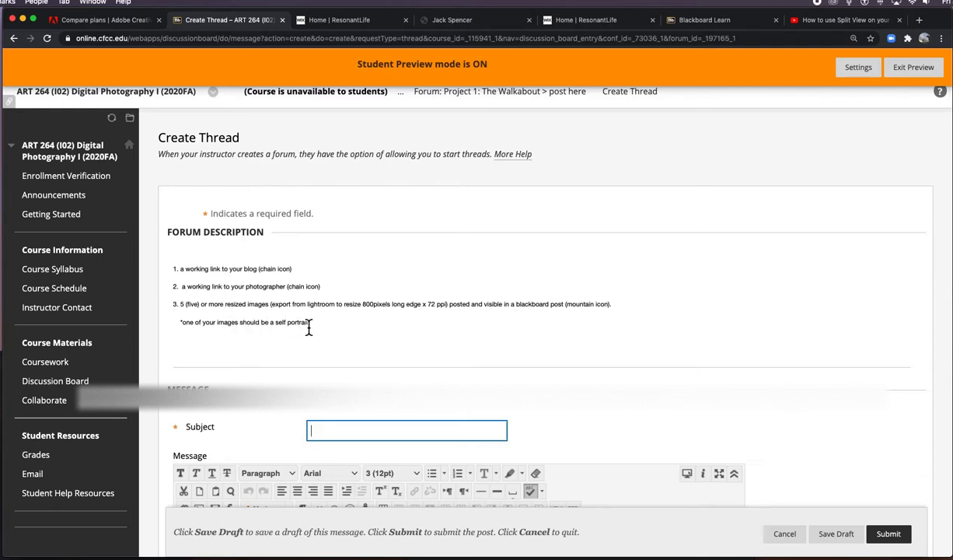
Step: Enter the student's full name as the thread Subject using the autofill suggestion
{"action": "scroll", "coordinate": [304, 310], "scroll_direction": "down", "scroll_amount": 1}
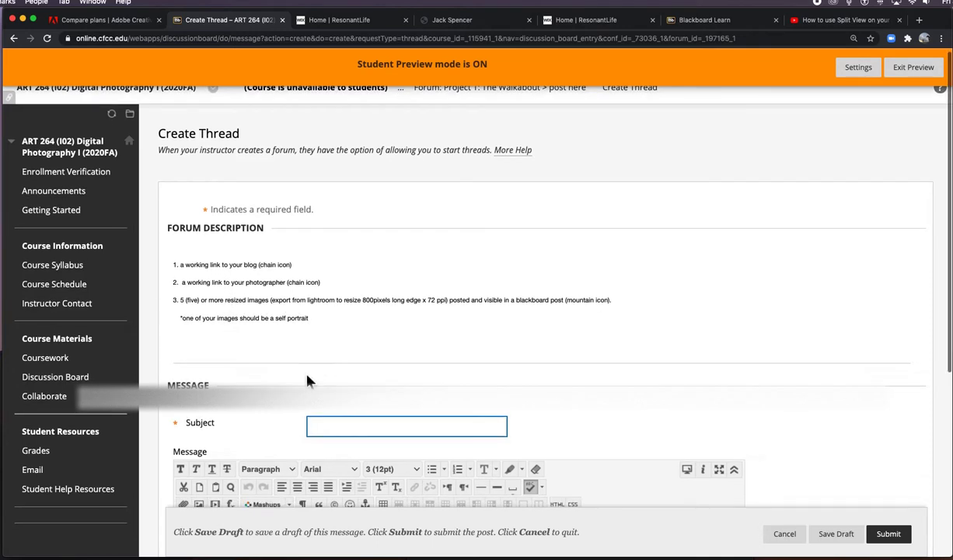
{"action": "left_click", "coordinate": [323, 427]}
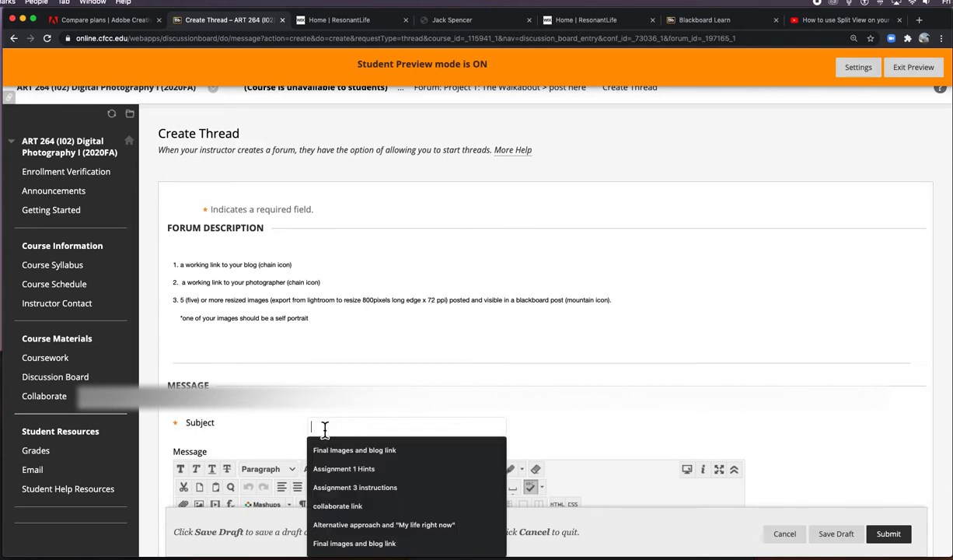
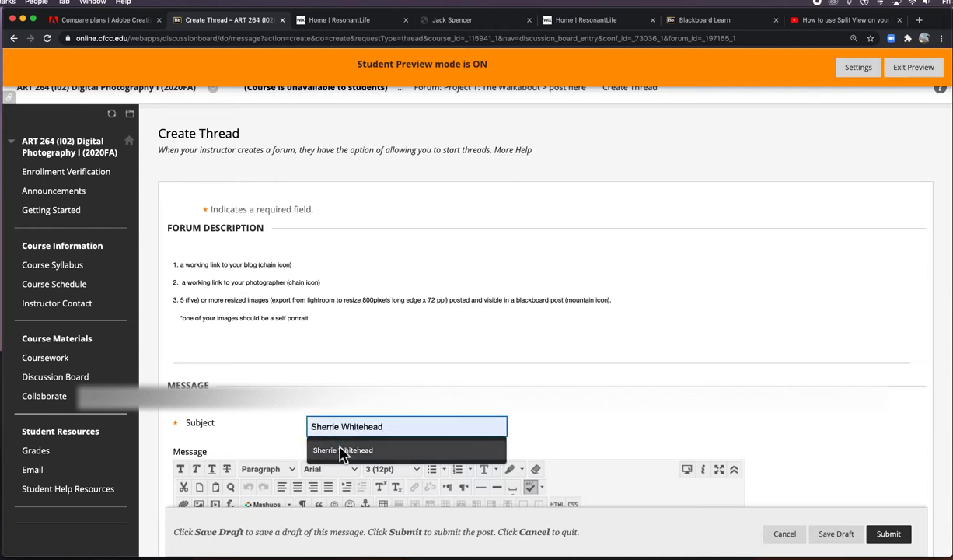
{"action": "left_click", "coordinate": [334, 450]}
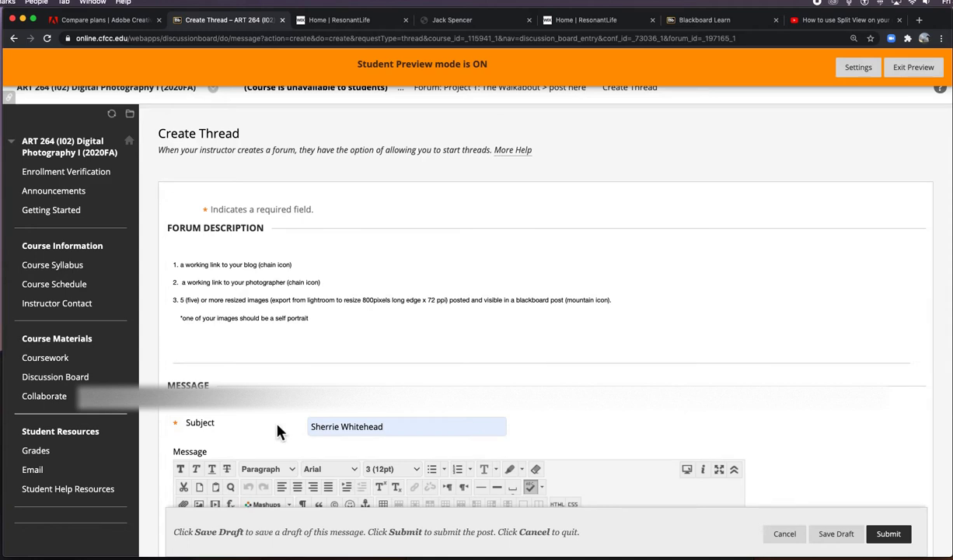
Step: Drag the message editor's resize corner down twice to make the box taller
{"action": "scroll", "coordinate": [704, 420], "scroll_direction": "down", "scroll_amount": 1}
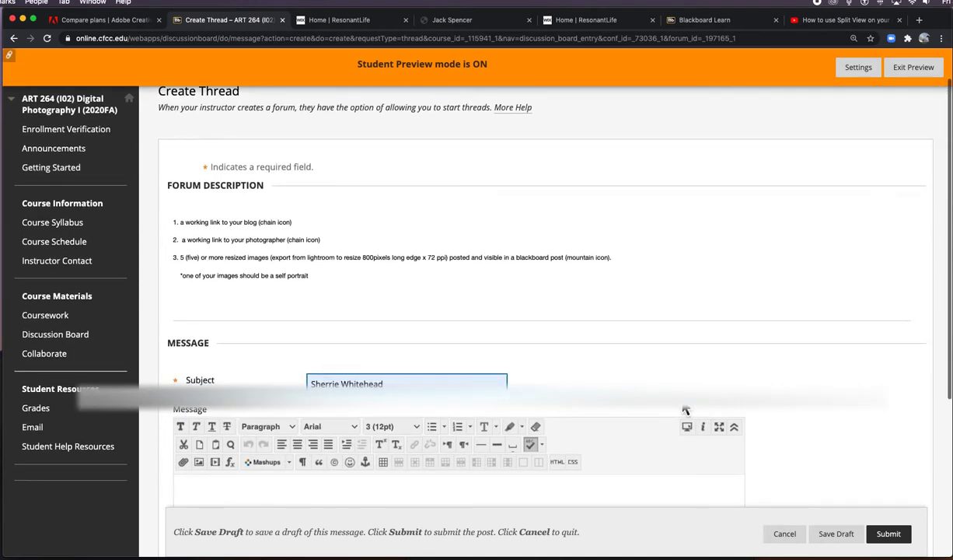
{"action": "scroll", "coordinate": [766, 401], "scroll_direction": "down", "scroll_amount": 2}
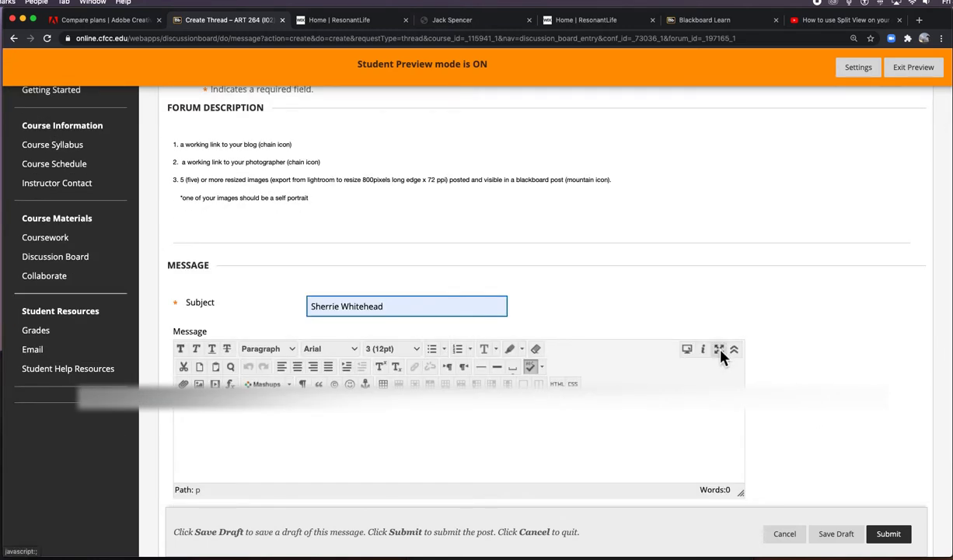
{"action": "left_click_drag", "start_coordinate": [741, 493], "coordinate": [750, 523]}
{"action": "scroll", "coordinate": [781, 464], "scroll_direction": "down", "scroll_amount": 3}
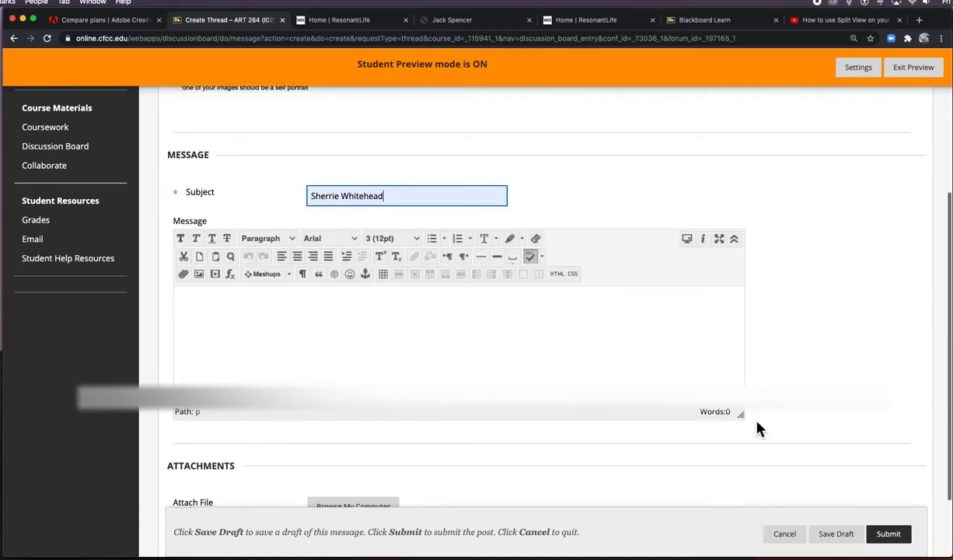
{"action": "left_click_drag", "start_coordinate": [745, 419], "coordinate": [764, 471]}
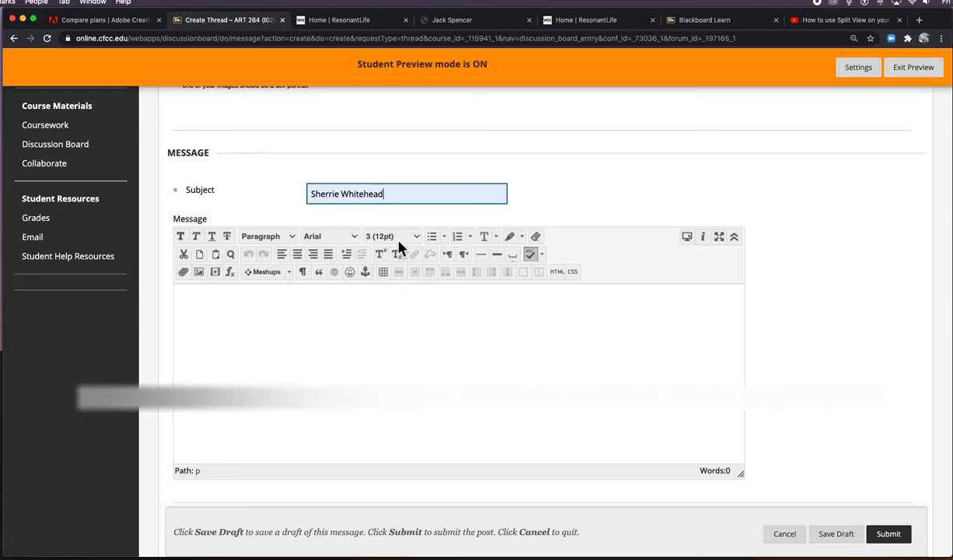
Step: Write 'blog' and 'photographer' on separate lines of the message and select 'photographer'
{"action": "left_click", "coordinate": [294, 303]}
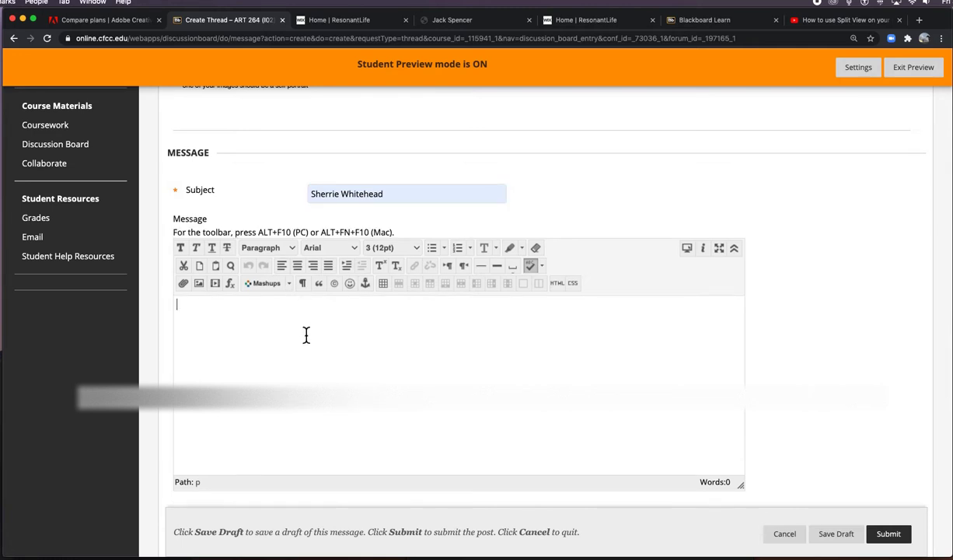
{"action": "type", "text": "blog"}
{"action": "key", "text": "Return"}
{"action": "type", "text": "photographer"}
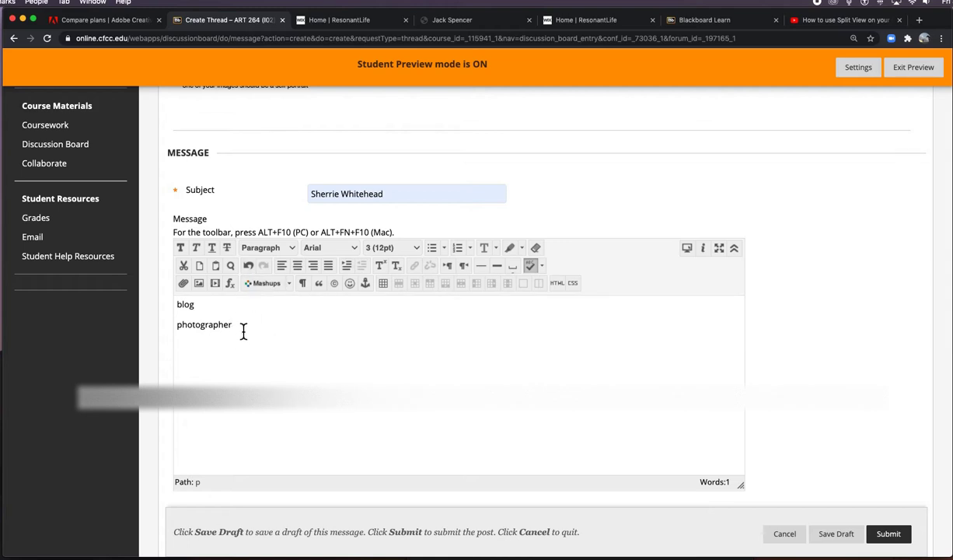
{"action": "left_click_drag", "start_coordinate": [233, 325], "coordinate": [173, 333]}
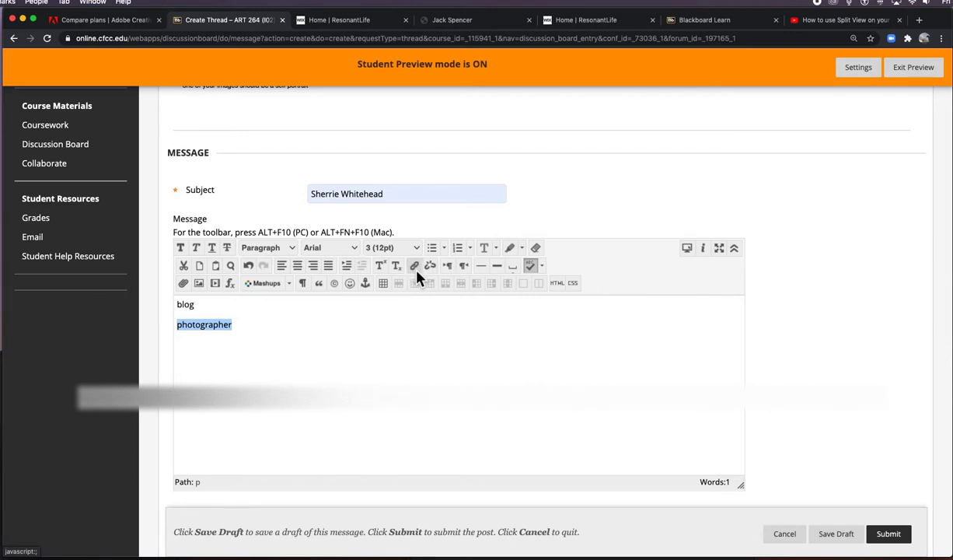
Step: Open the Insert/Edit Link dialog for 'photographer' and focus its empty Link Path field
{"action": "scroll", "coordinate": [418, 273], "scroll_direction": "down", "scroll_amount": 1}
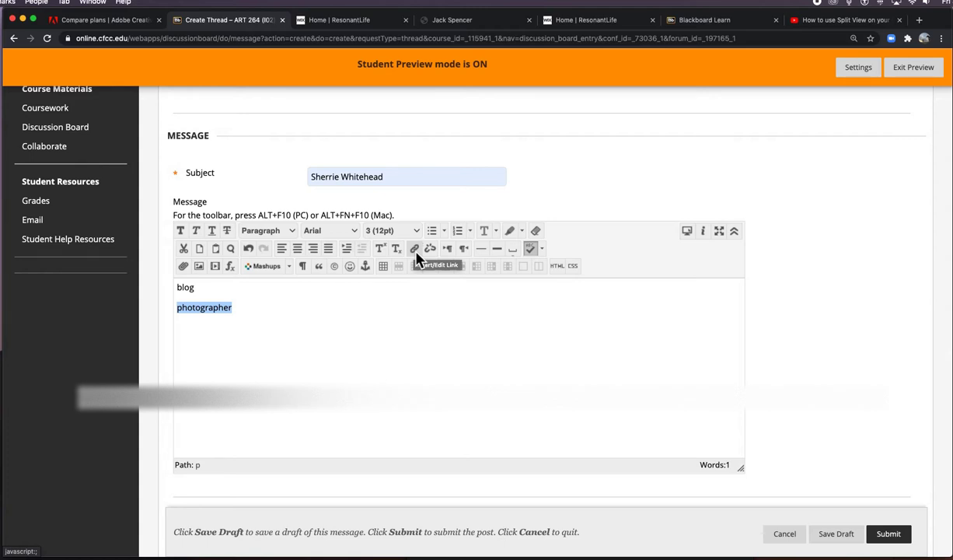
{"action": "left_click", "coordinate": [417, 254]}
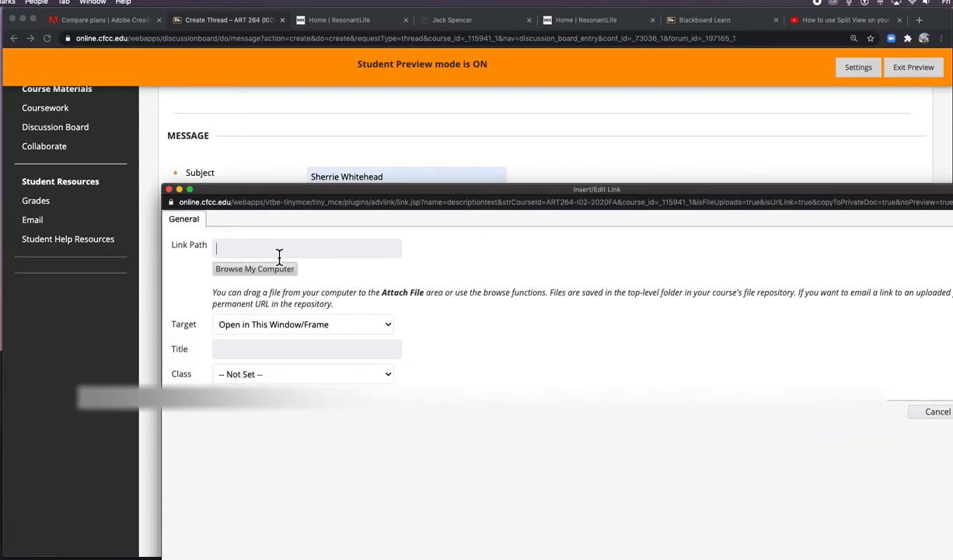
{"action": "left_click", "coordinate": [314, 248]}
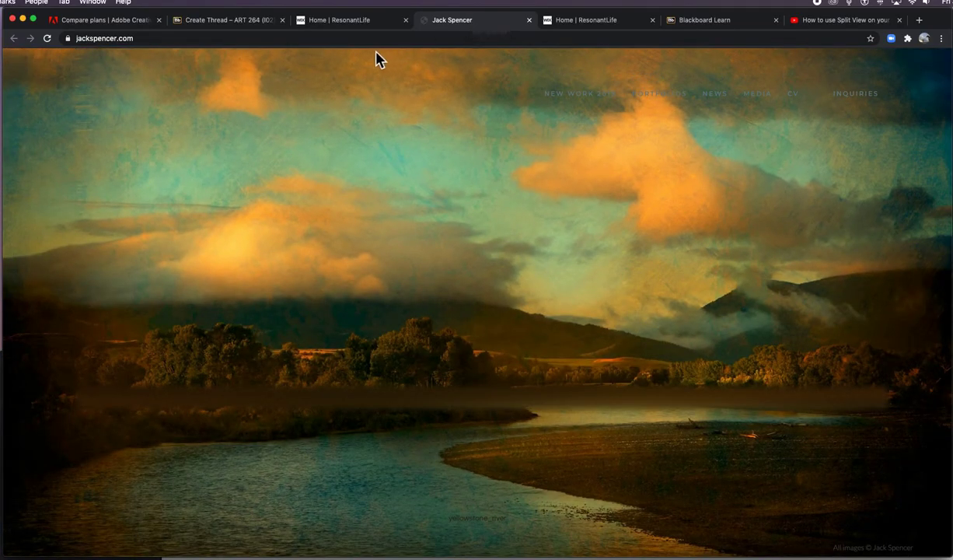
Step: Select the photographer website's full address in Chrome's address bar
{"action": "left_click", "coordinate": [191, 45]}
{"action": "key", "text": "super+c"}
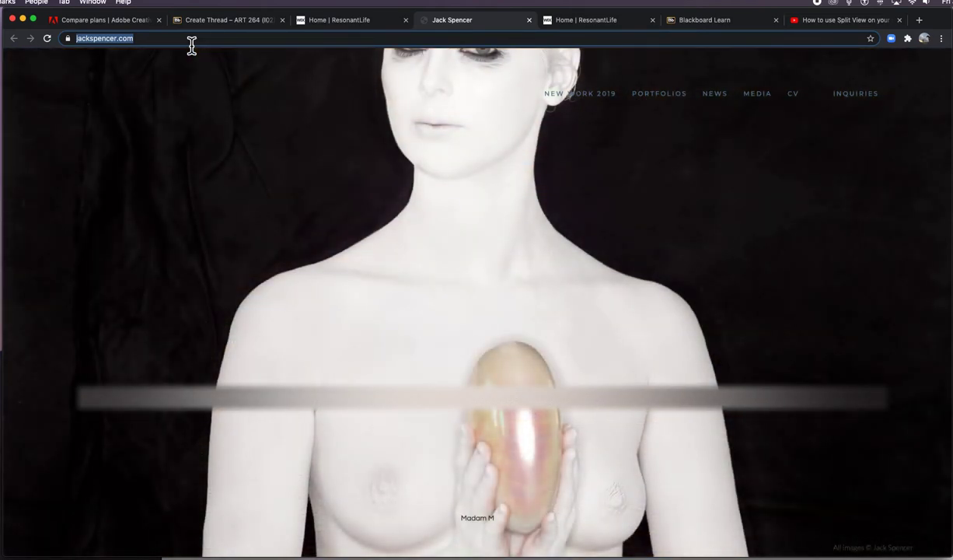
Step: Back in the thread, paste the photographer's web address as the link's Link Path
{"action": "left_click", "coordinate": [245, 25]}
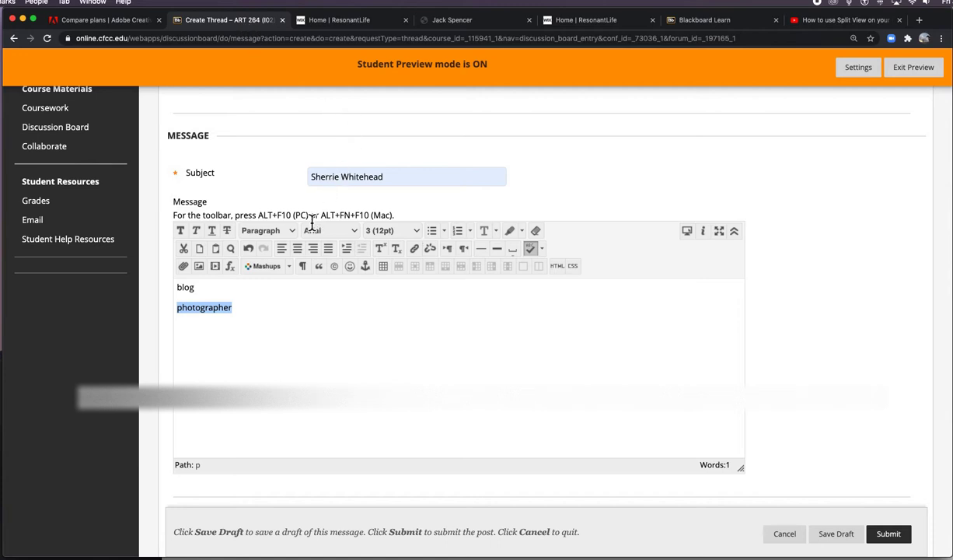
{"action": "left_click_drag", "start_coordinate": [395, 17], "coordinate": [364, 22]}
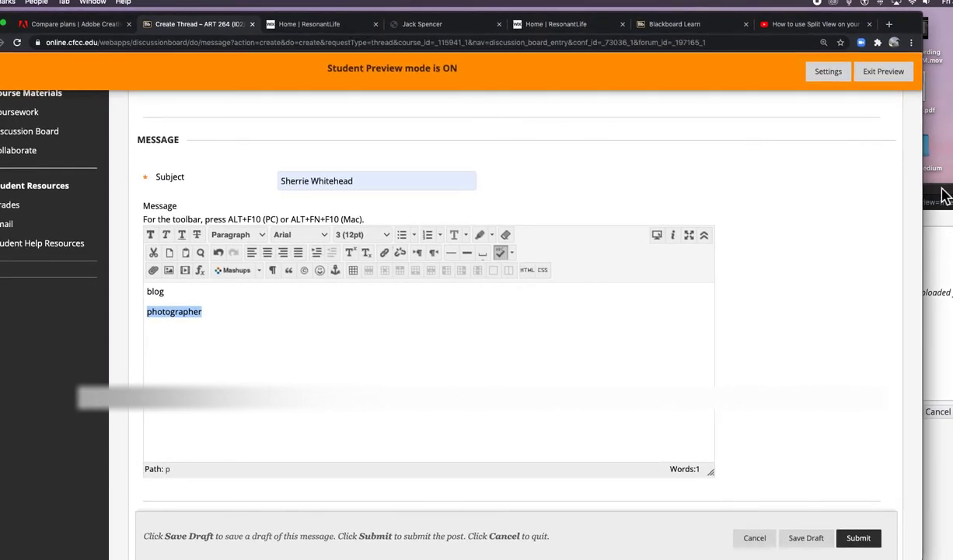
{"action": "key", "text": "super+k"}
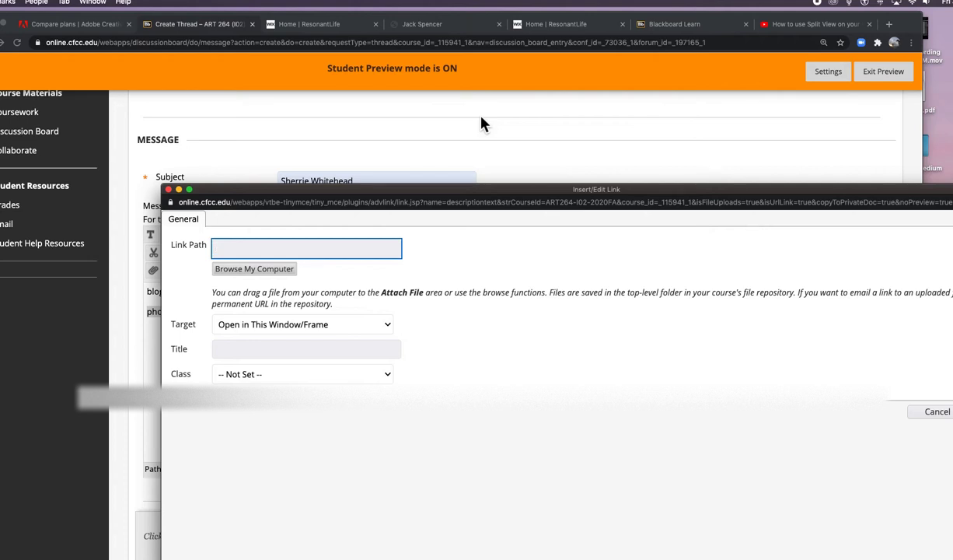
{"action": "key", "text": "super+v"}
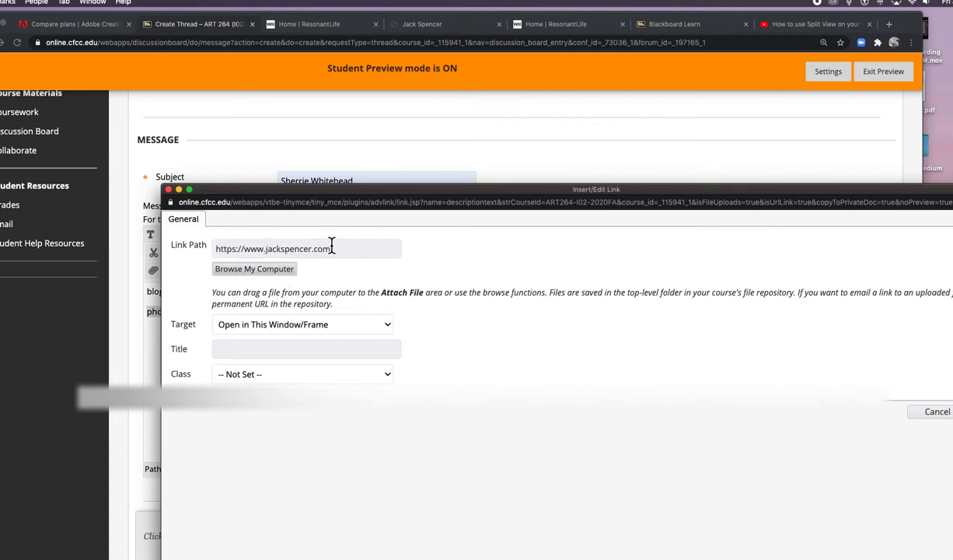
{"action": "left_click", "coordinate": [290, 253]}
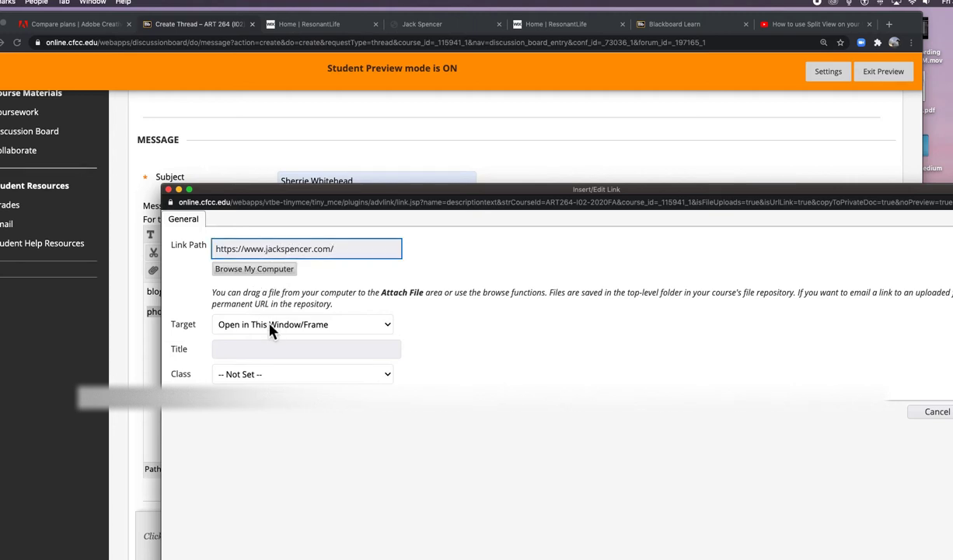
Step: Set the link to open in a new window, title it with the photographer's name, and insert it
{"action": "left_click", "coordinate": [270, 327]}
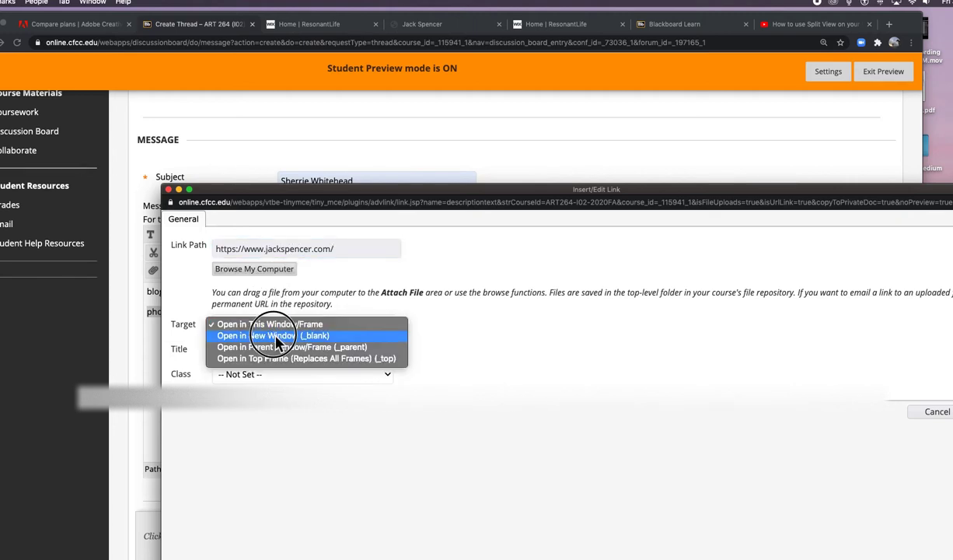
{"action": "left_click", "coordinate": [274, 336]}
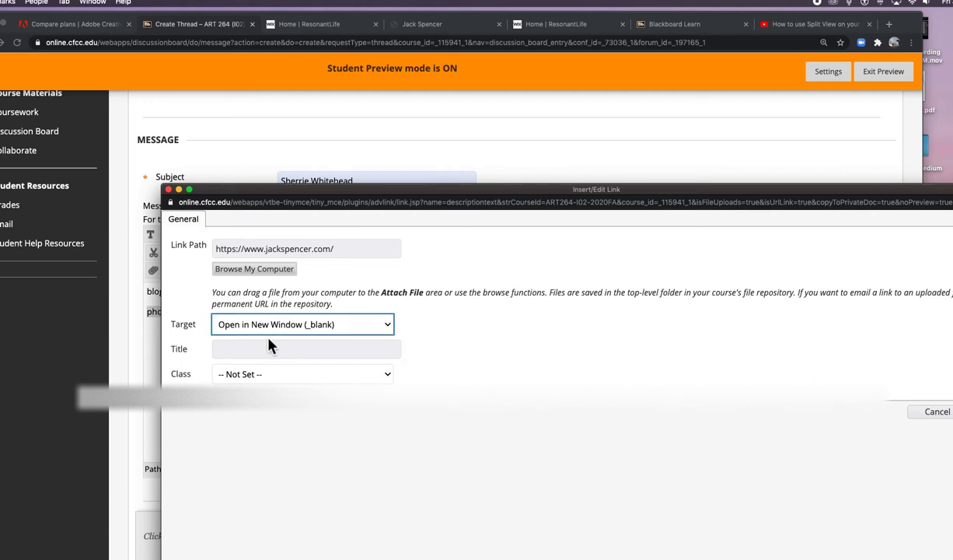
{"action": "left_click", "coordinate": [235, 353]}
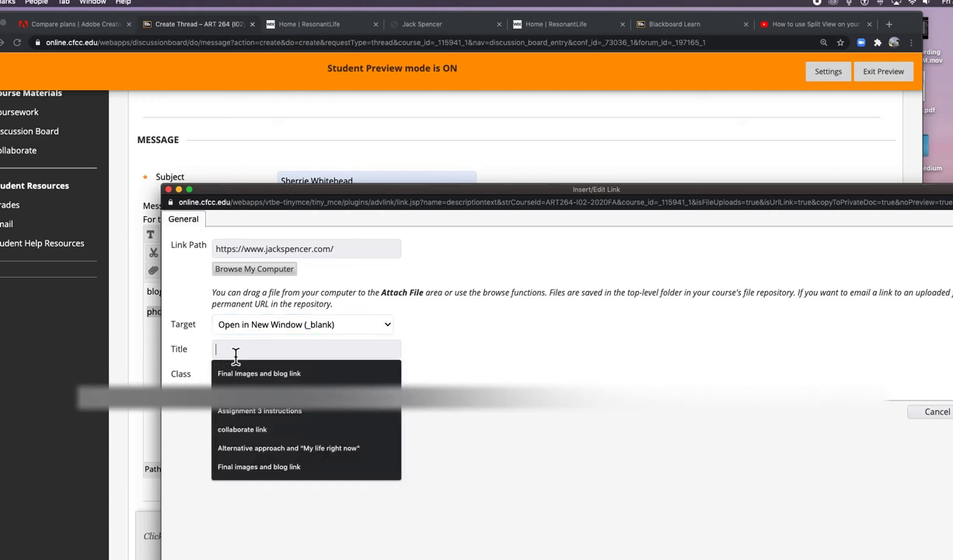
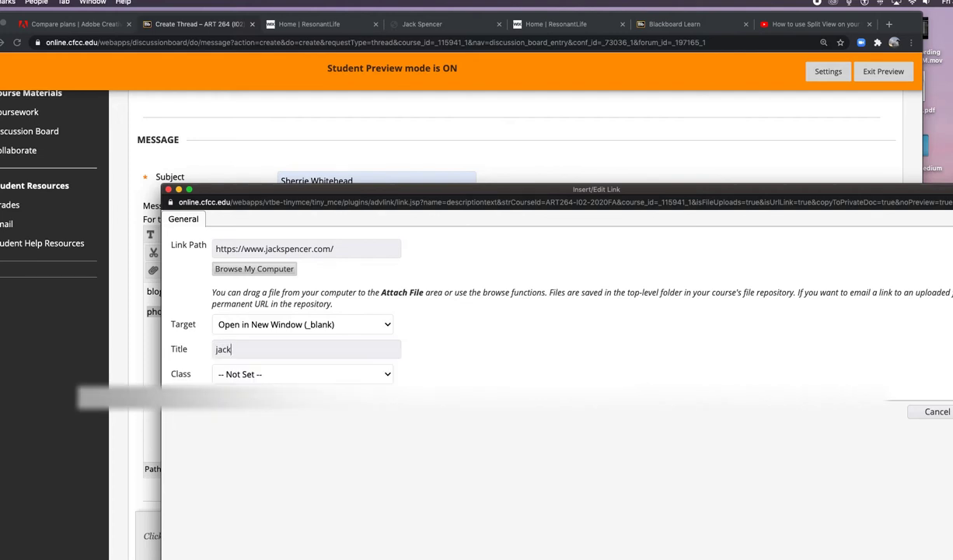
{"action": "left_click", "coordinate": [241, 348]}
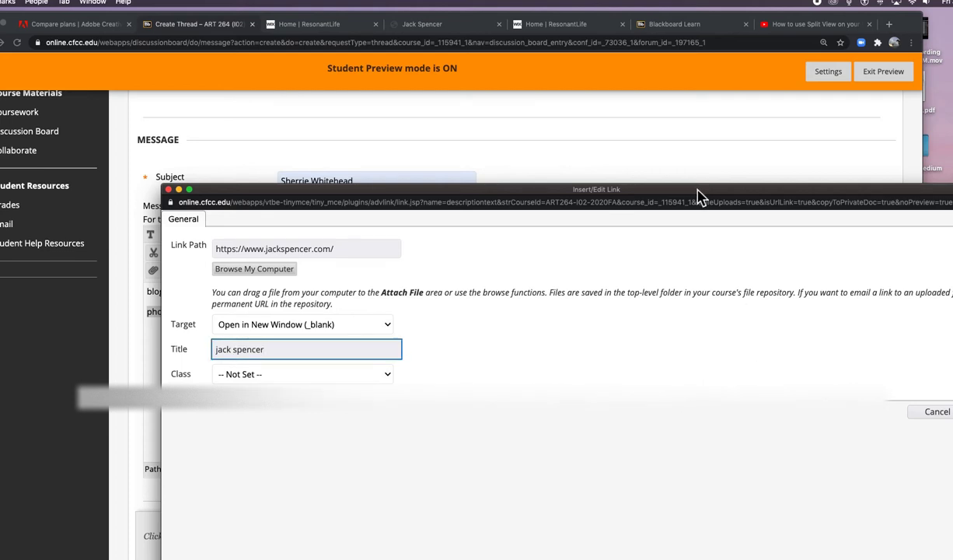
{"action": "left_click_drag", "start_coordinate": [698, 196], "coordinate": [578, 97]}
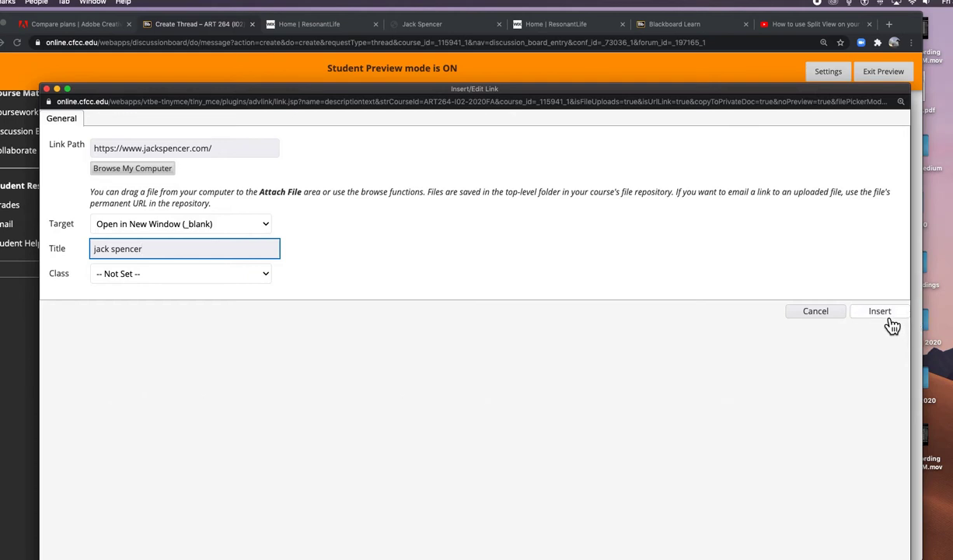
{"action": "right_click", "coordinate": [472, 243]}
{"action": "left_click", "coordinate": [141, 251]}
{"action": "type", "text": "r"}
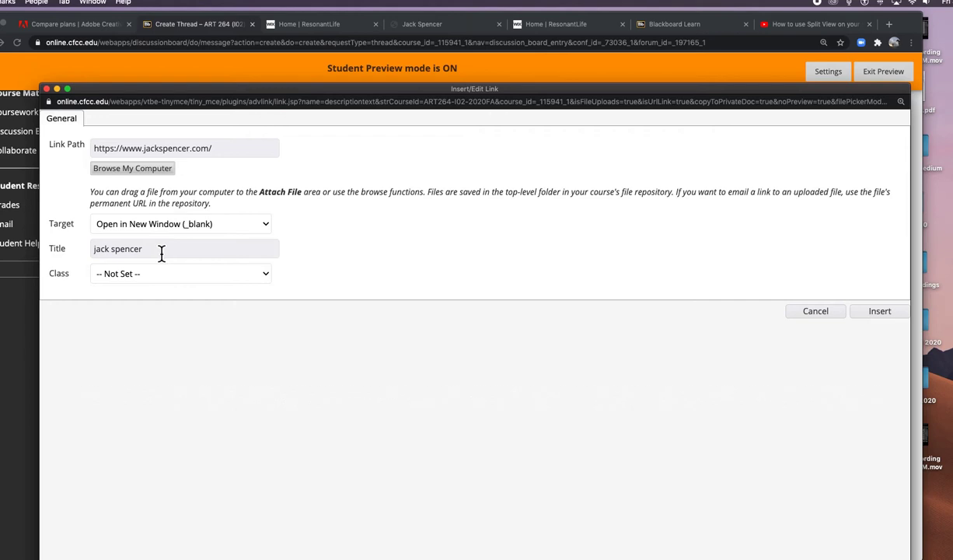
{"action": "left_click", "coordinate": [885, 321]}
Step: Select the word 'blog' and open its Insert/Edit Link dialog
{"action": "right_click", "coordinate": [672, 315]}
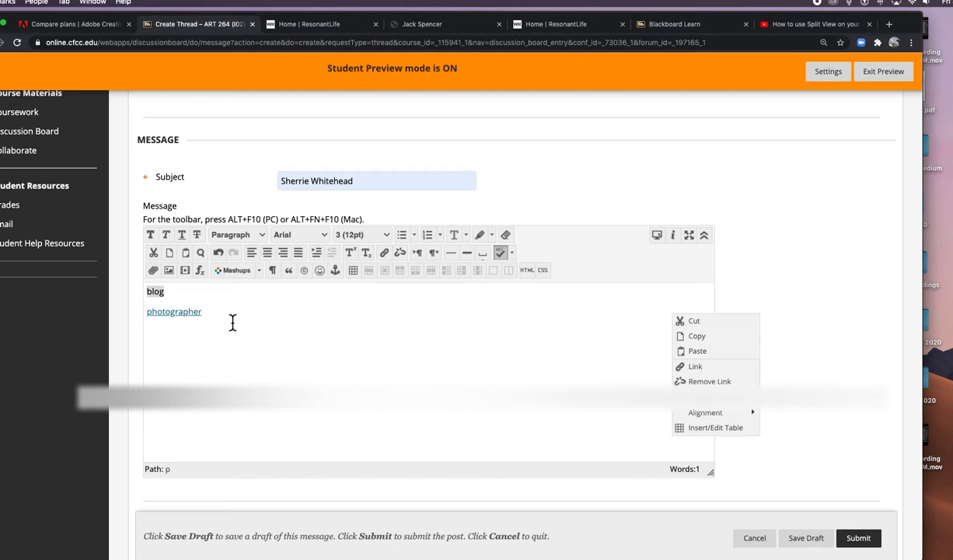
{"action": "double_click", "coordinate": [166, 290]}
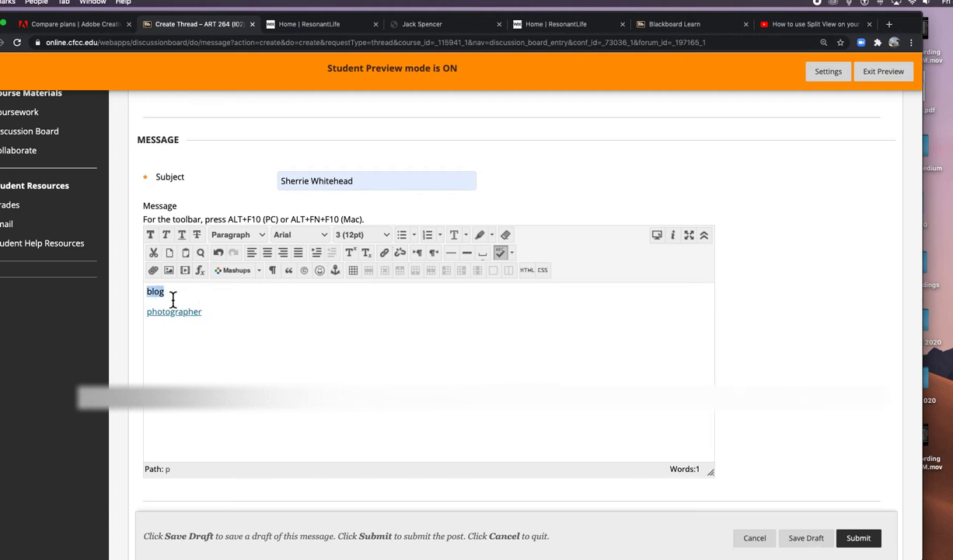
{"action": "left_click", "coordinate": [385, 255]}
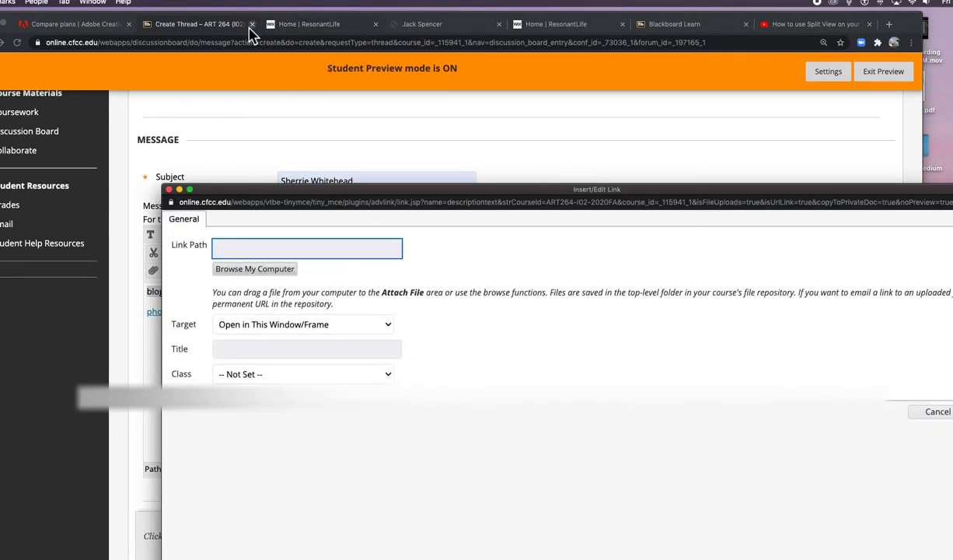
Step: Select the ResonantLife website's address and scroll through its gallery
{"action": "left_click", "coordinate": [311, 32]}
{"action": "left_click", "coordinate": [311, 32]}
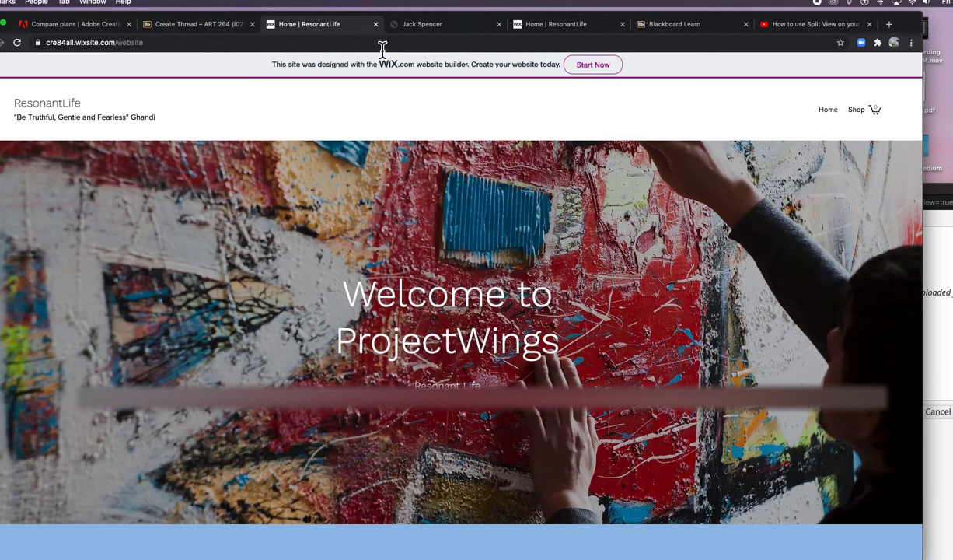
{"action": "left_click", "coordinate": [215, 46]}
{"action": "key", "text": "super+c"}
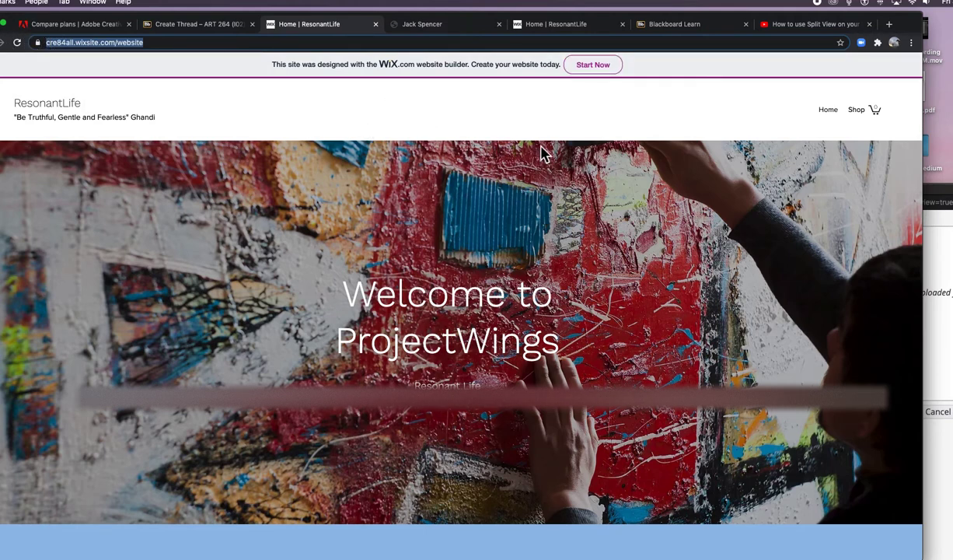
{"action": "scroll", "coordinate": [543, 153], "scroll_direction": "down", "scroll_amount": 3}
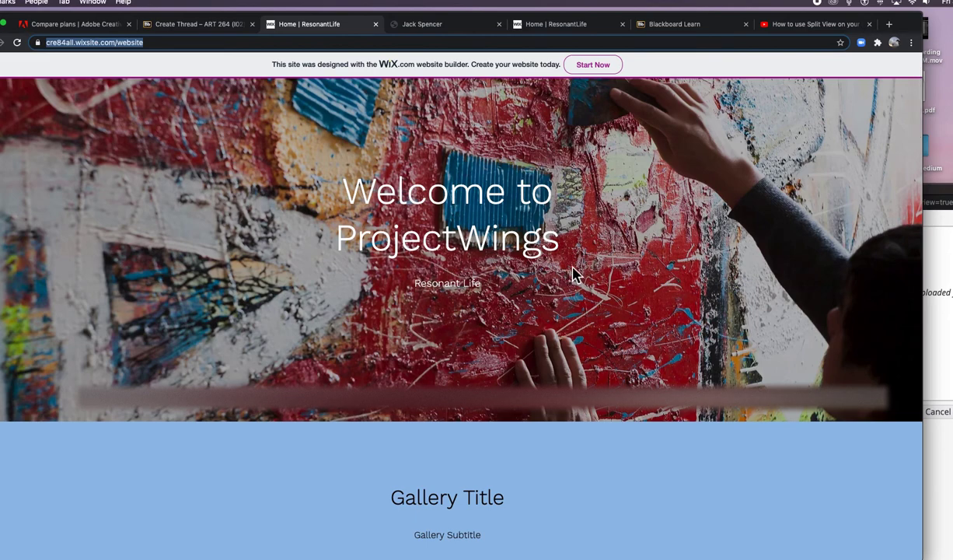
{"action": "scroll", "coordinate": [552, 263], "scroll_direction": "down", "scroll_amount": 5}
{"action": "scroll", "coordinate": [576, 272], "scroll_direction": "down", "scroll_amount": 1}
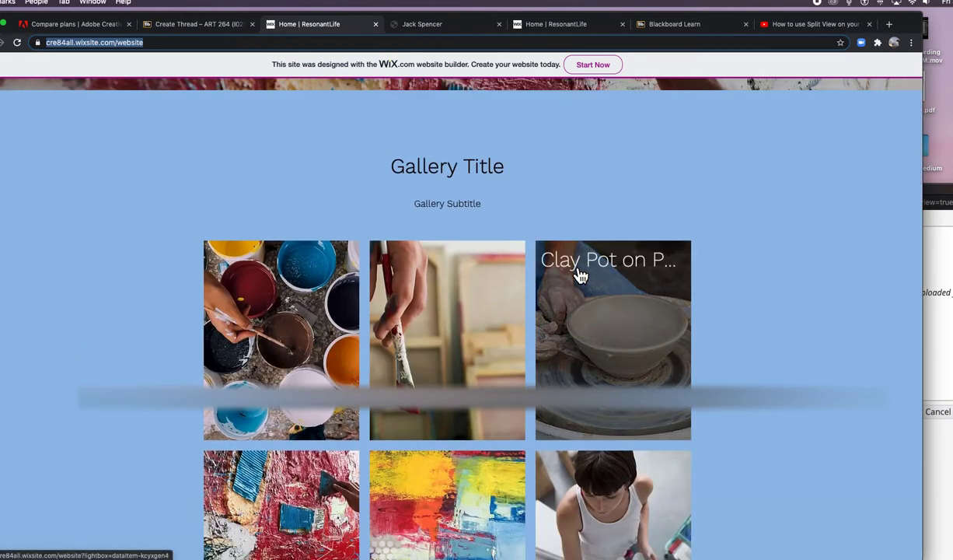
{"action": "scroll", "coordinate": [525, 290], "scroll_direction": "down", "scroll_amount": 1}
{"action": "scroll", "coordinate": [522, 287], "scroll_direction": "up", "scroll_amount": 5}
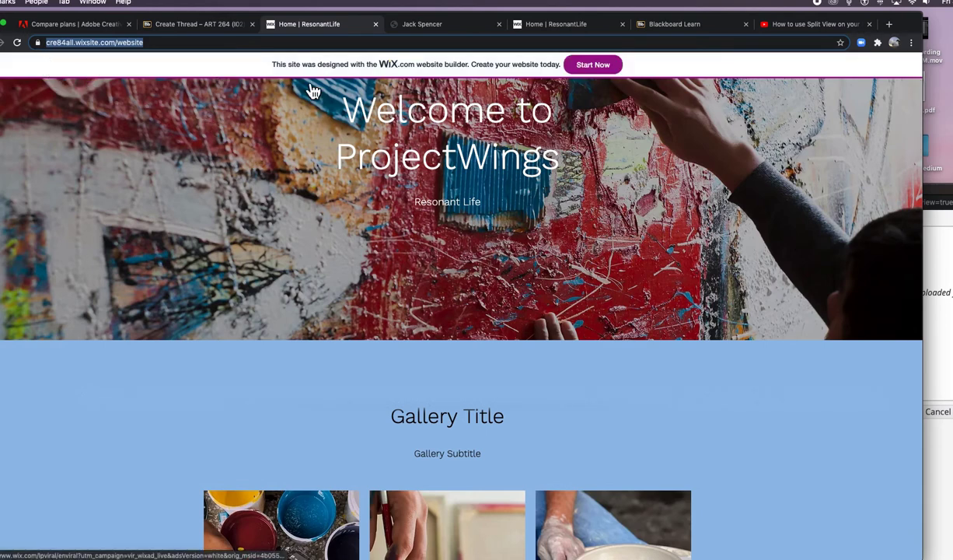
{"action": "left_click", "coordinate": [219, 27]}
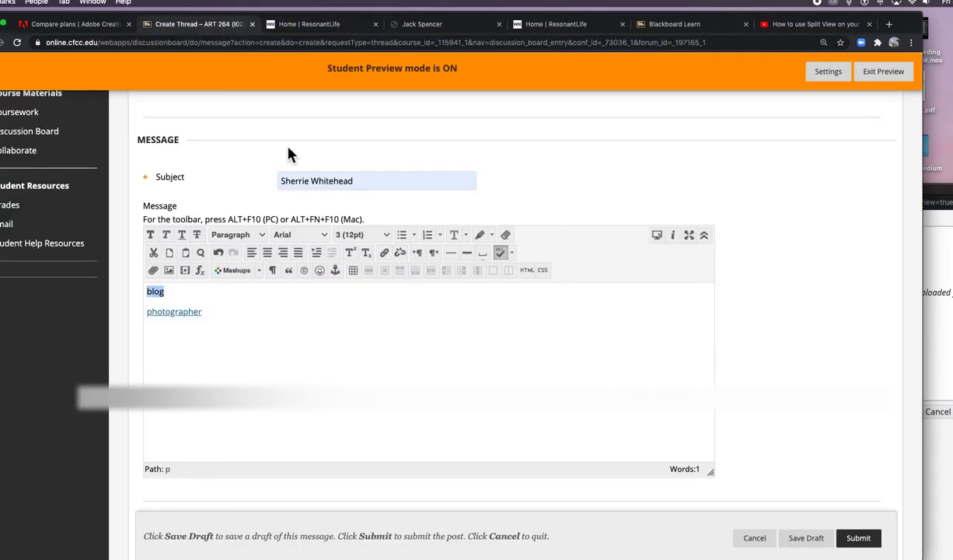
{"action": "scroll", "coordinate": [389, 257], "scroll_direction": "down", "scroll_amount": 1}
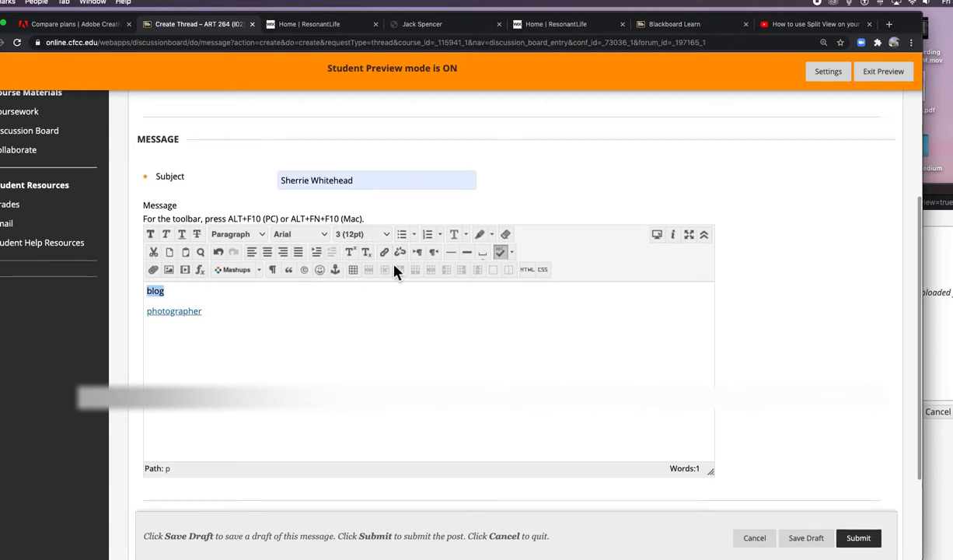
{"action": "left_click", "coordinate": [937, 469]}
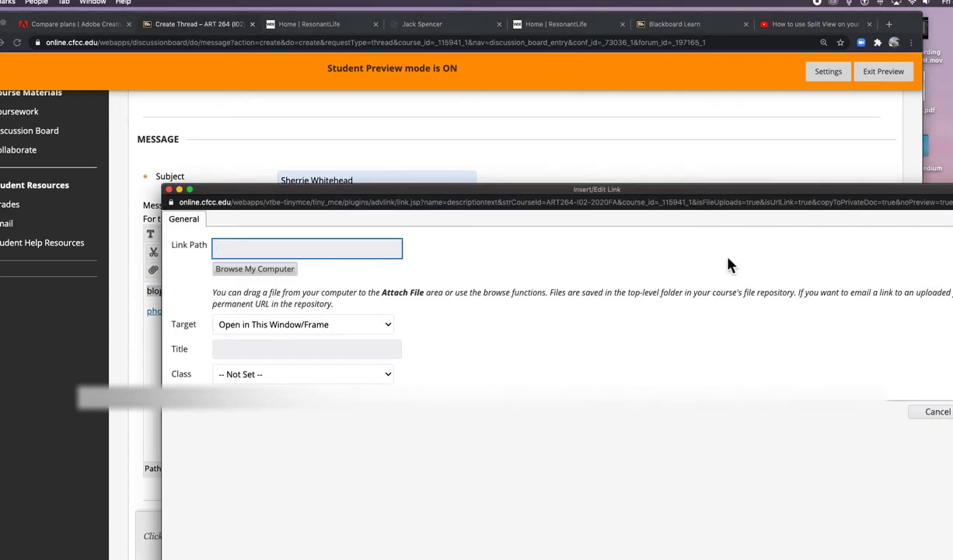
{"action": "left_click_drag", "start_coordinate": [649, 196], "coordinate": [517, 70]}
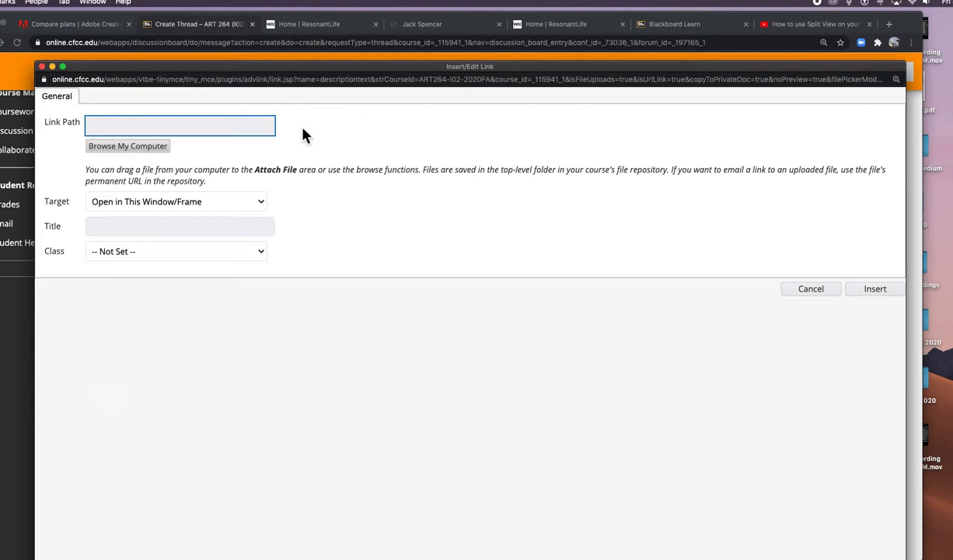
{"action": "key", "text": "super+v"}
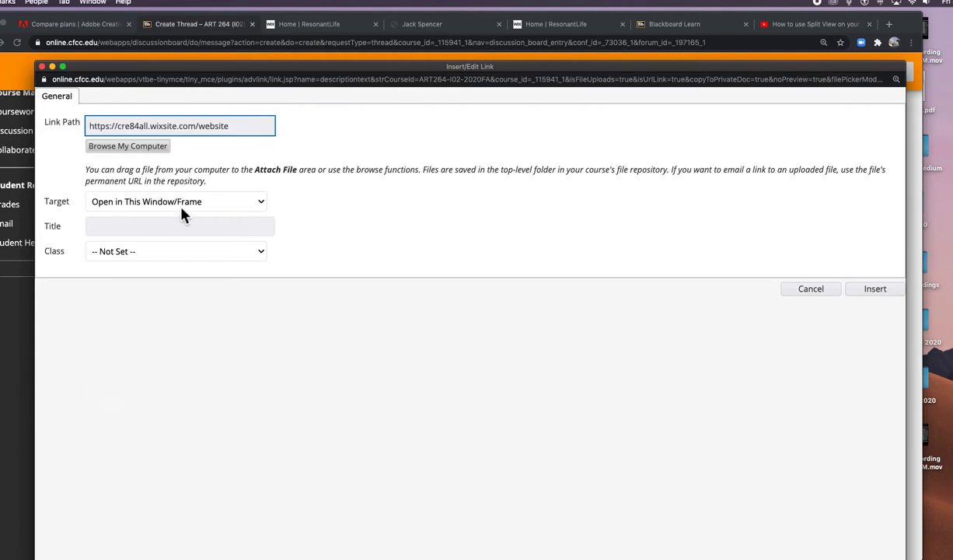
{"action": "left_click", "coordinate": [180, 207]}
{"action": "left_click", "coordinate": [181, 213]}
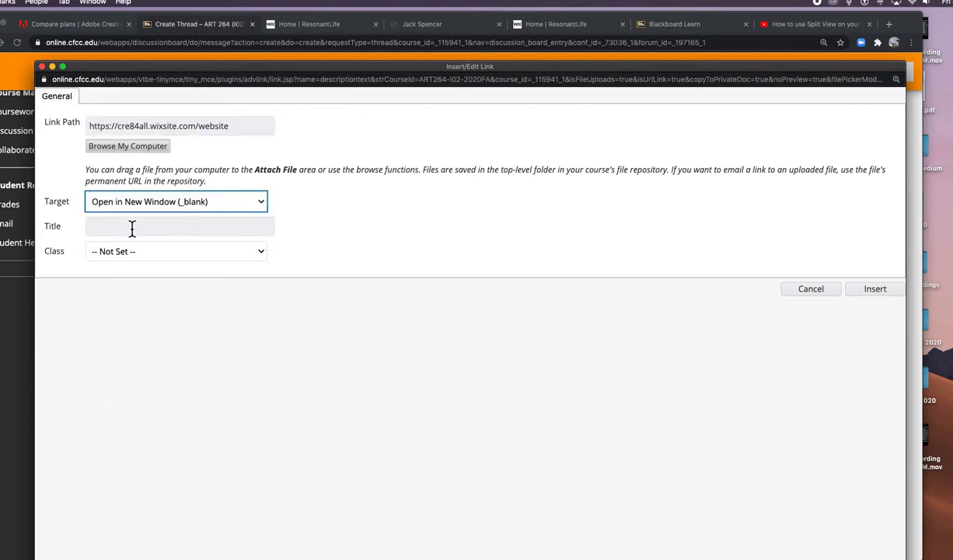
{"action": "left_click", "coordinate": [133, 228]}
{"action": "type", "text": "w"}
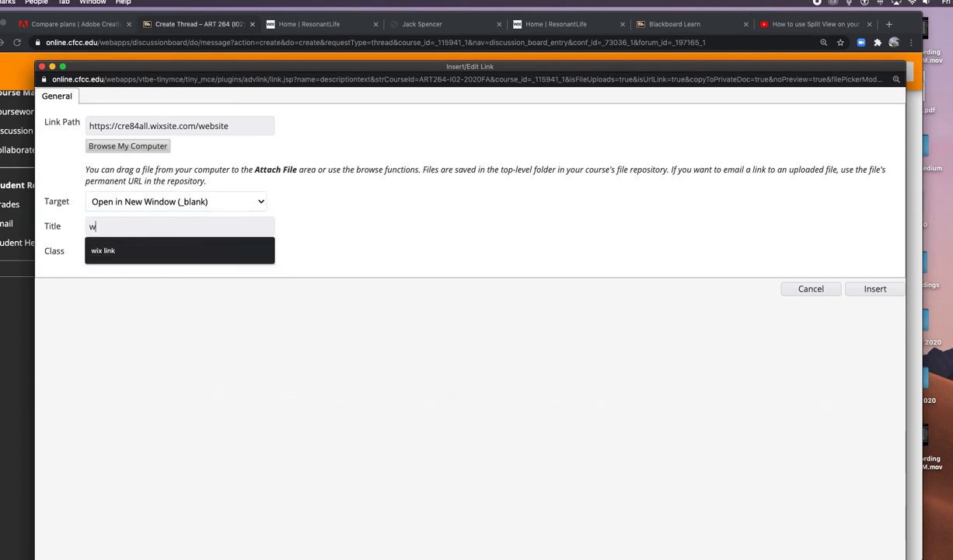
{"action": "type", "text": "evbsite"}
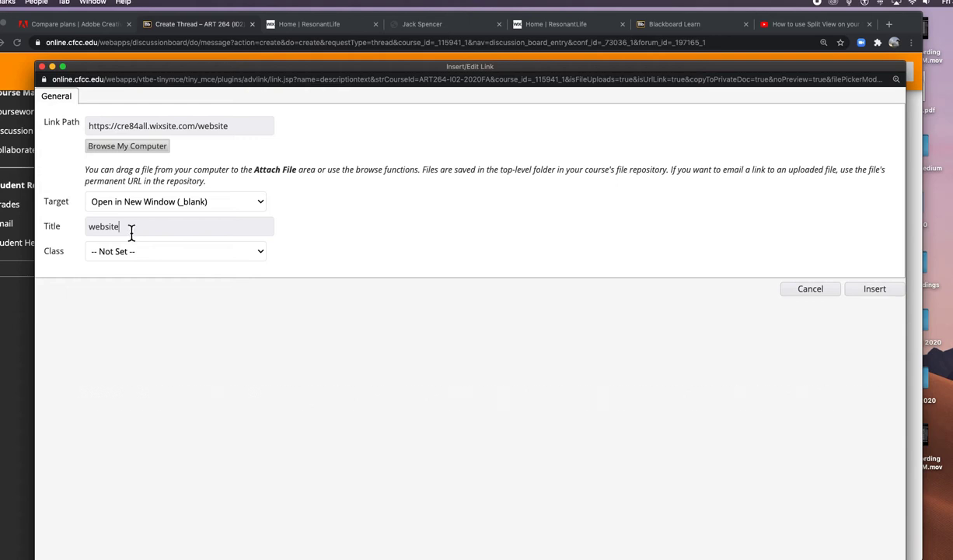
{"action": "left_click", "coordinate": [132, 229]}
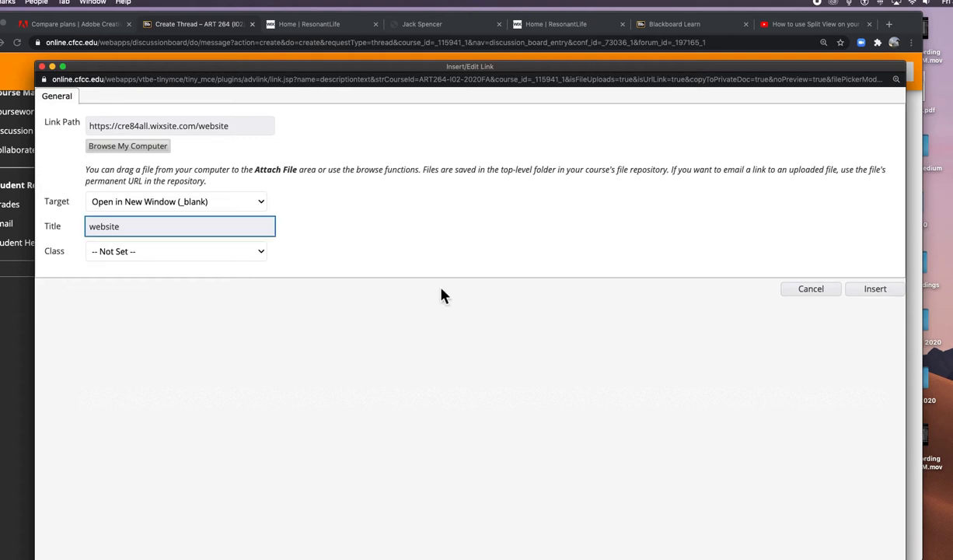
{"action": "left_click", "coordinate": [894, 295]}
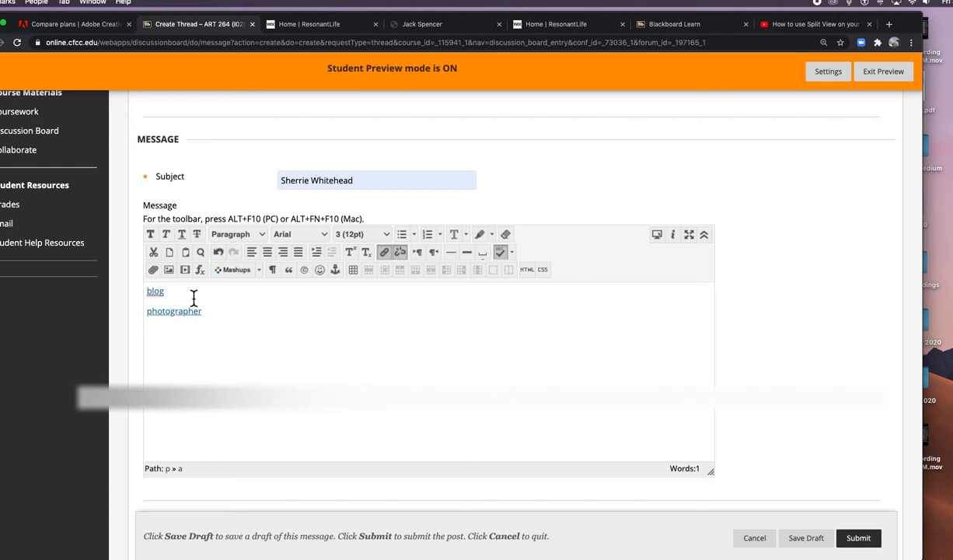
{"action": "type", "text": "http://username.tumblr.com"}
{"action": "left_click", "coordinate": [231, 298]}
{"action": "left_click_drag", "start_coordinate": [231, 297], "coordinate": [193, 294]}
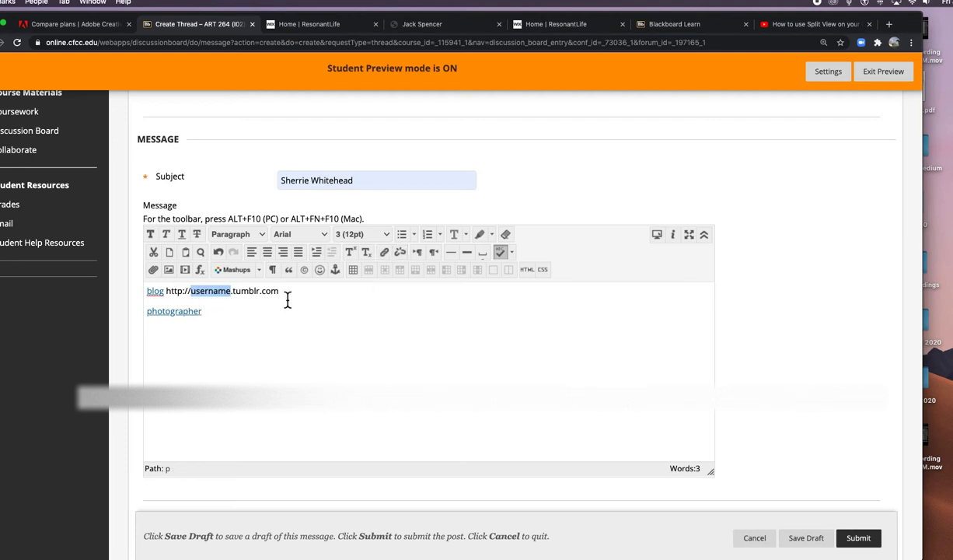
{"action": "left_click_drag", "start_coordinate": [287, 299], "coordinate": [169, 296]}
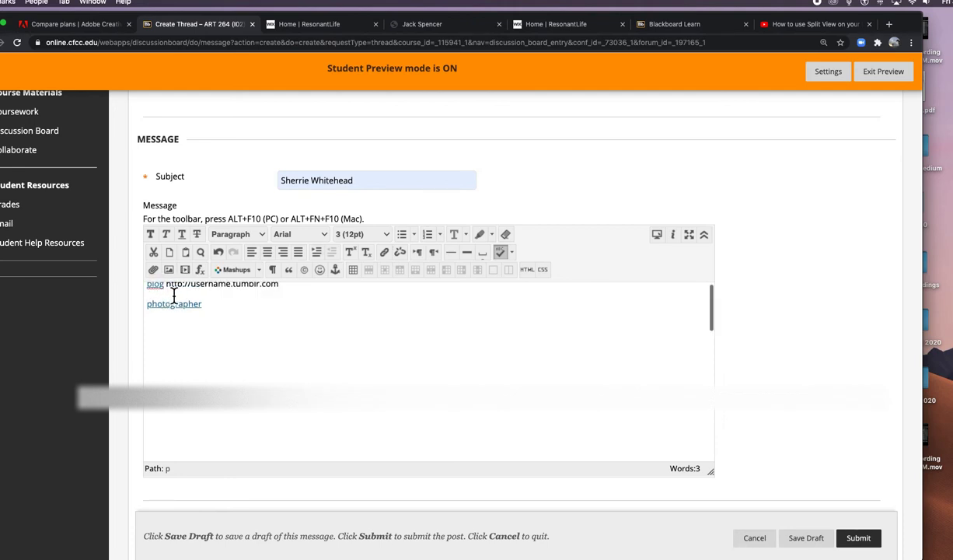
{"action": "left_click_drag", "start_coordinate": [279, 293], "coordinate": [171, 298]}
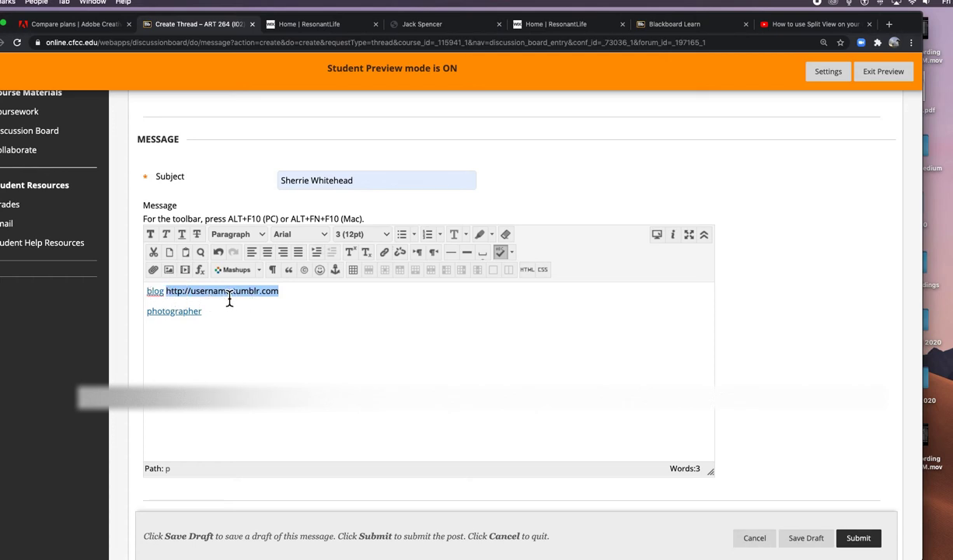
{"action": "key", "text": "BackSpace"}
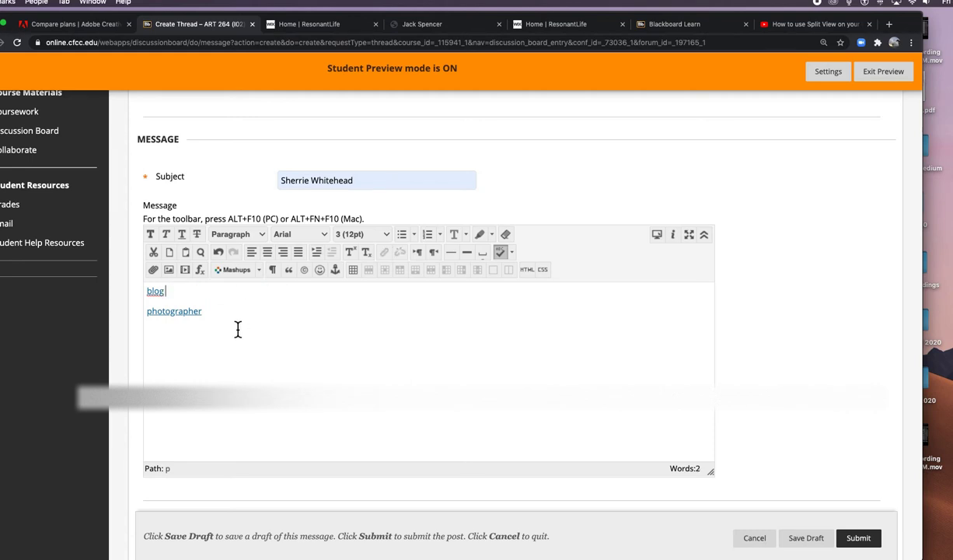
{"action": "left_click", "coordinate": [217, 321]}
Step: Add a new line reading 'I am' below the photographer link
{"action": "key", "text": "Return"}
{"action": "type", "text": "I am s"}
{"action": "key", "text": "BackSpace"}
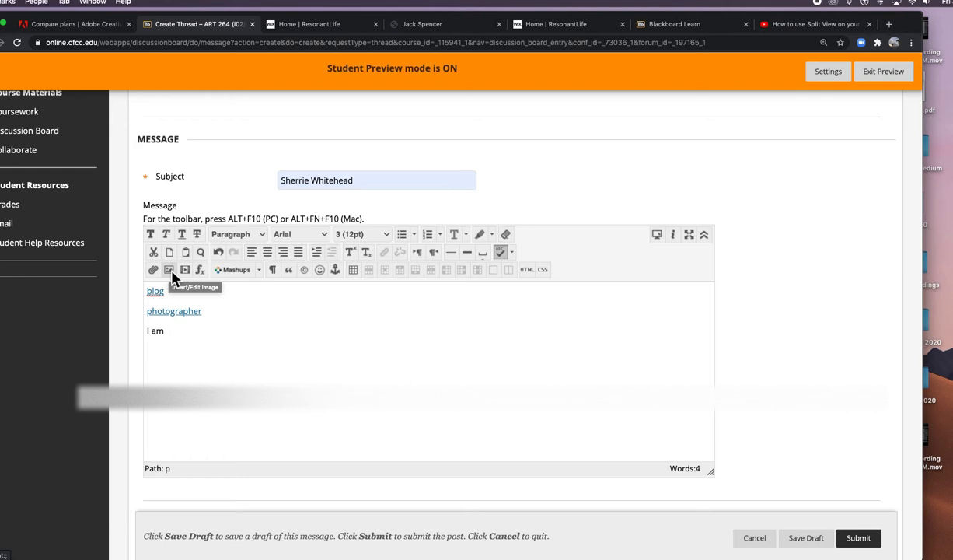
Step: Browse the computer and select the sunset silhouette photo RESIZEDwalkaboutex (1 of 1)-3.jpg
{"action": "left_click", "coordinate": [168, 270]}
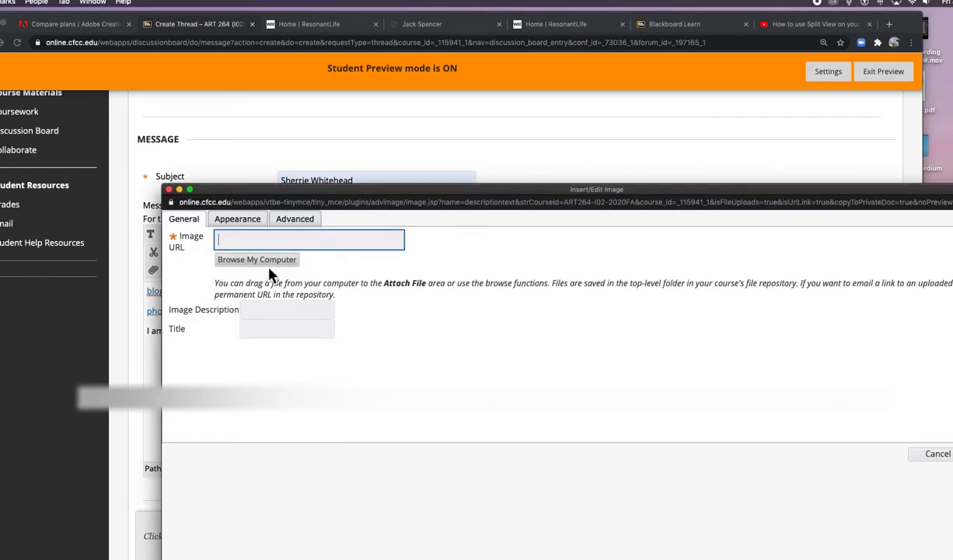
{"action": "left_click", "coordinate": [271, 266]}
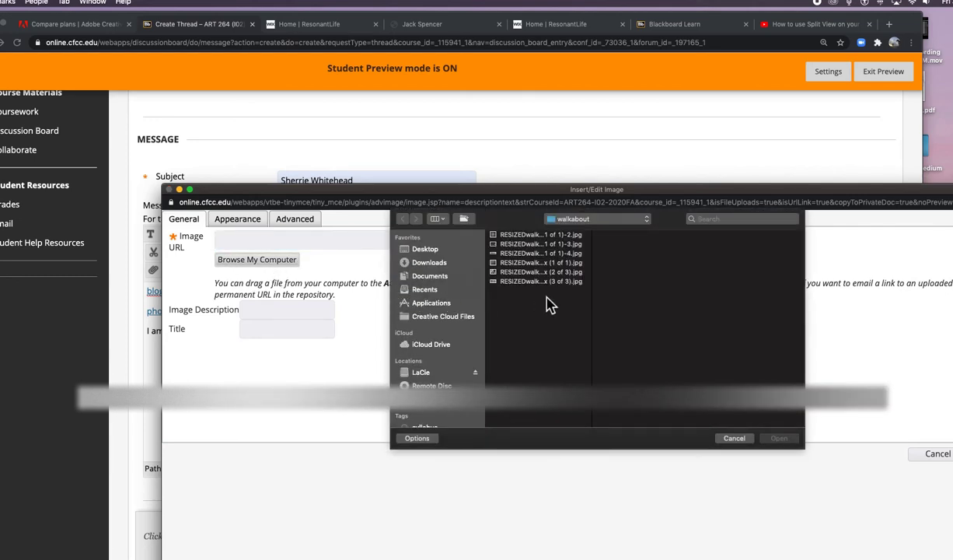
{"action": "left_click", "coordinate": [527, 283]}
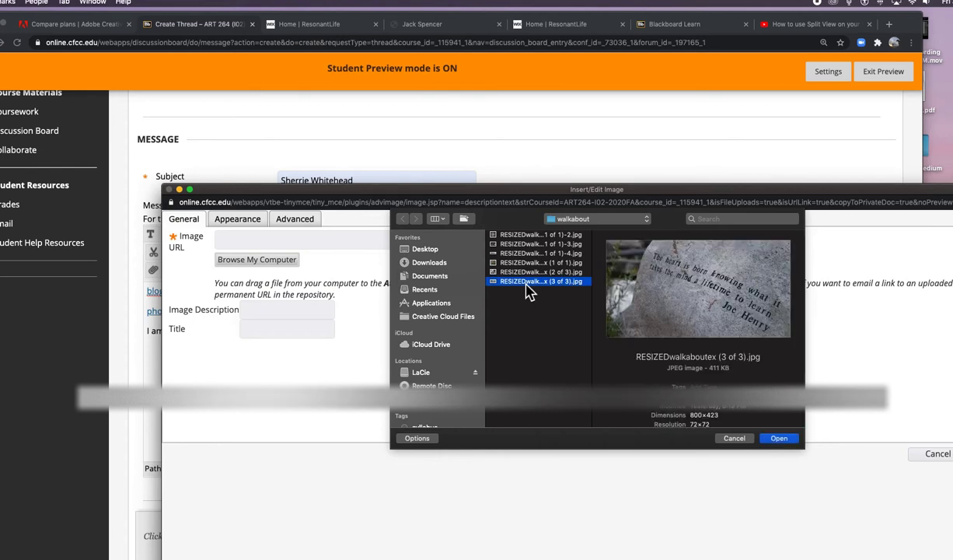
{"action": "left_click", "coordinate": [525, 273]}
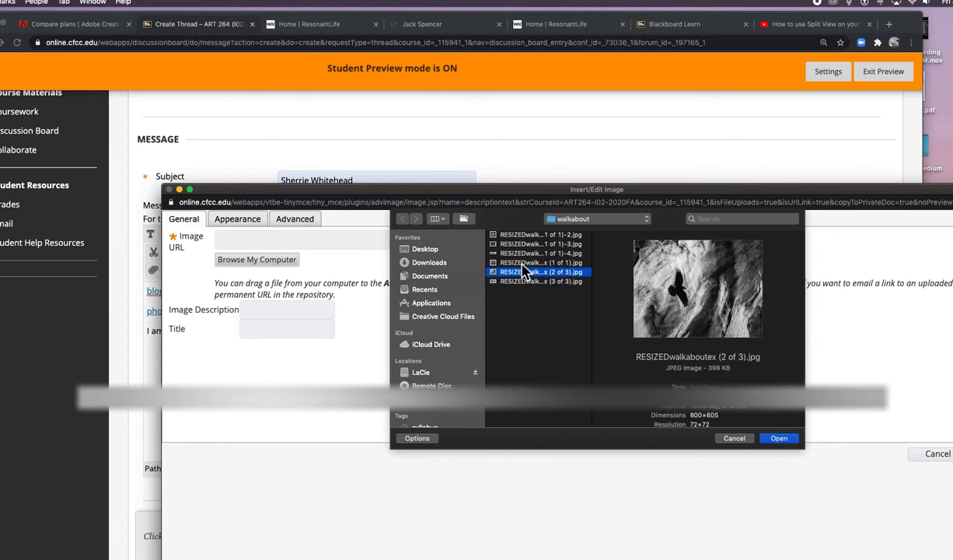
{"action": "scroll", "coordinate": [661, 369], "scroll_direction": "down", "scroll_amount": 3}
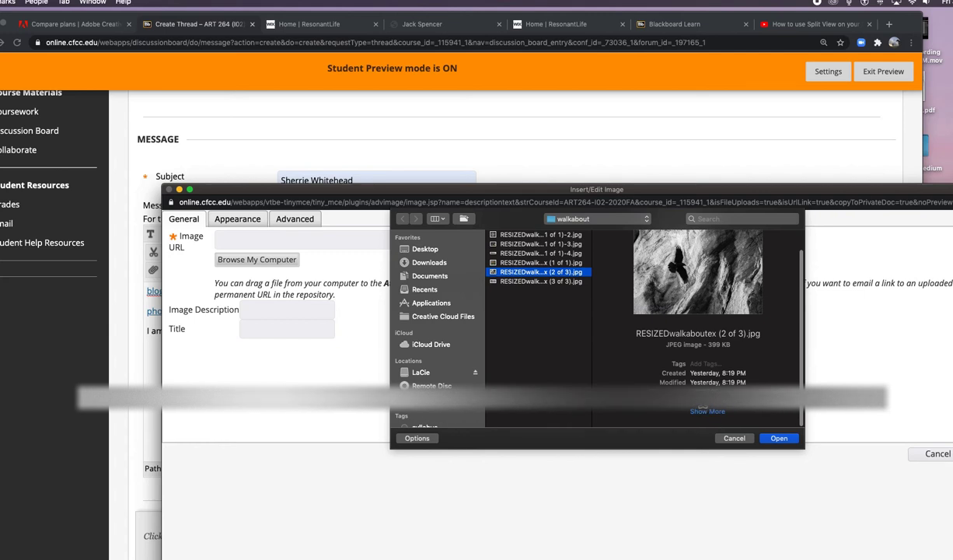
{"action": "left_click", "coordinate": [660, 415]}
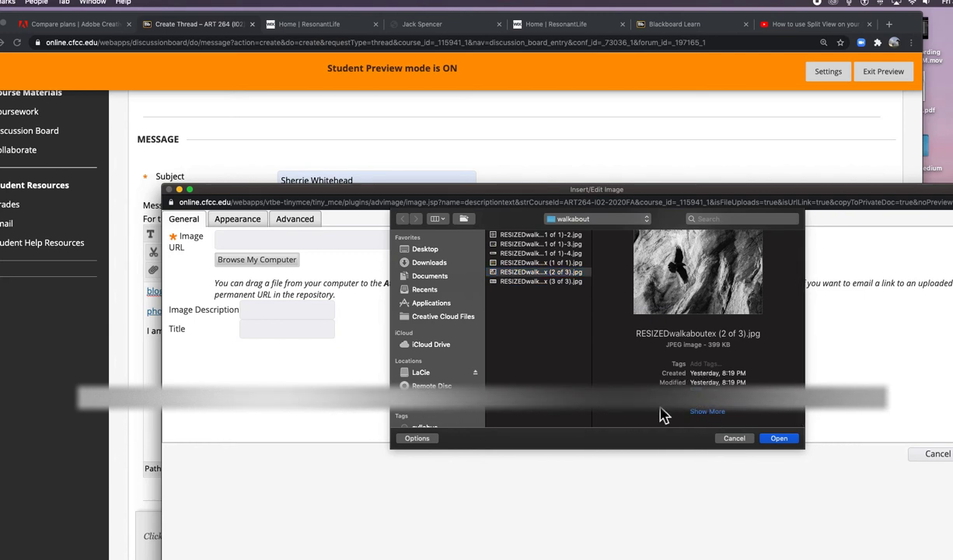
{"action": "left_click", "coordinate": [535, 263]}
{"action": "left_click", "coordinate": [531, 254]}
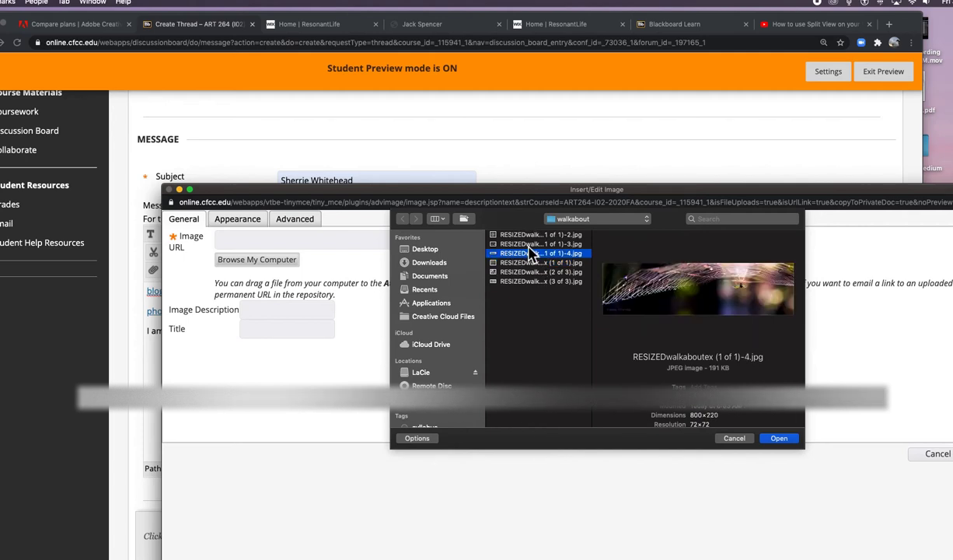
{"action": "left_click", "coordinate": [529, 244]}
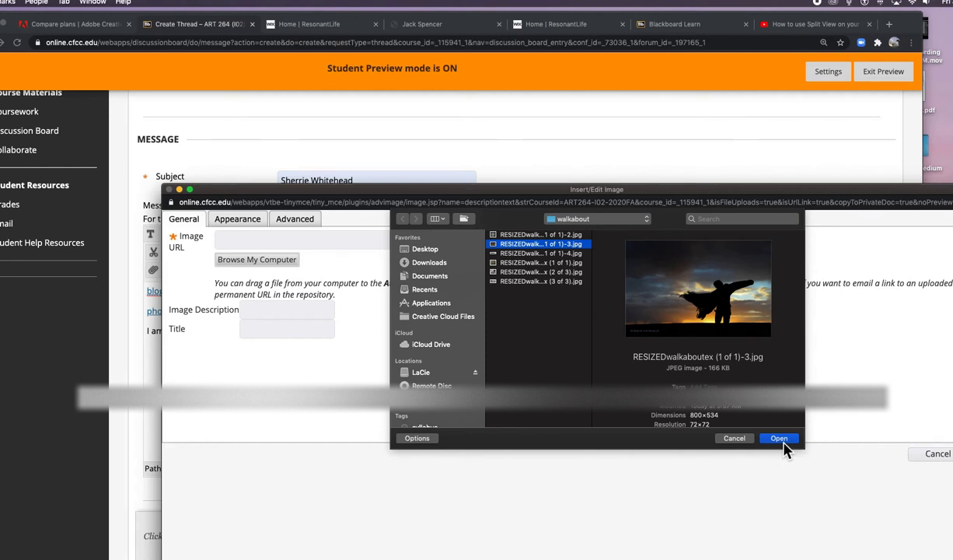
Step: Load the sunset photo and insert it into the message without an image description
{"action": "left_click", "coordinate": [782, 440]}
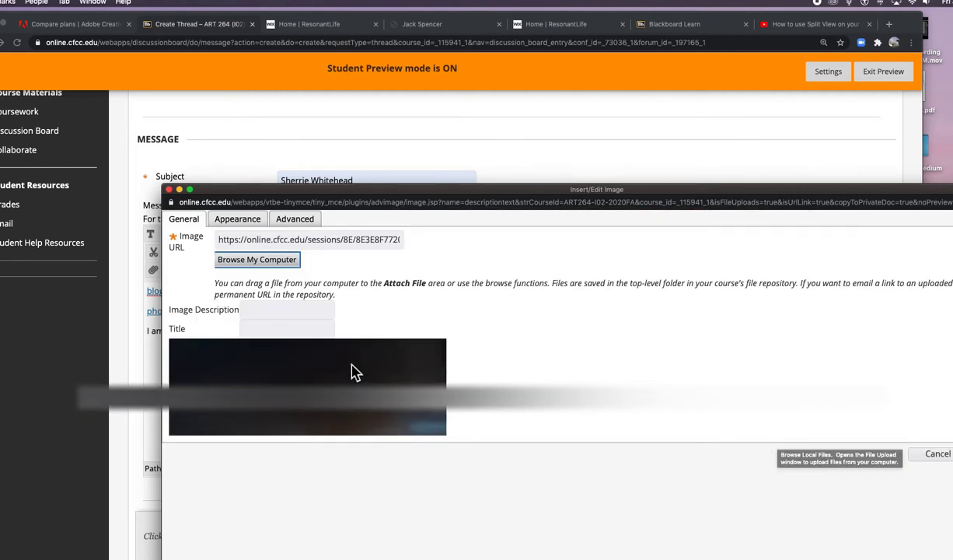
{"action": "left_click", "coordinate": [276, 314]}
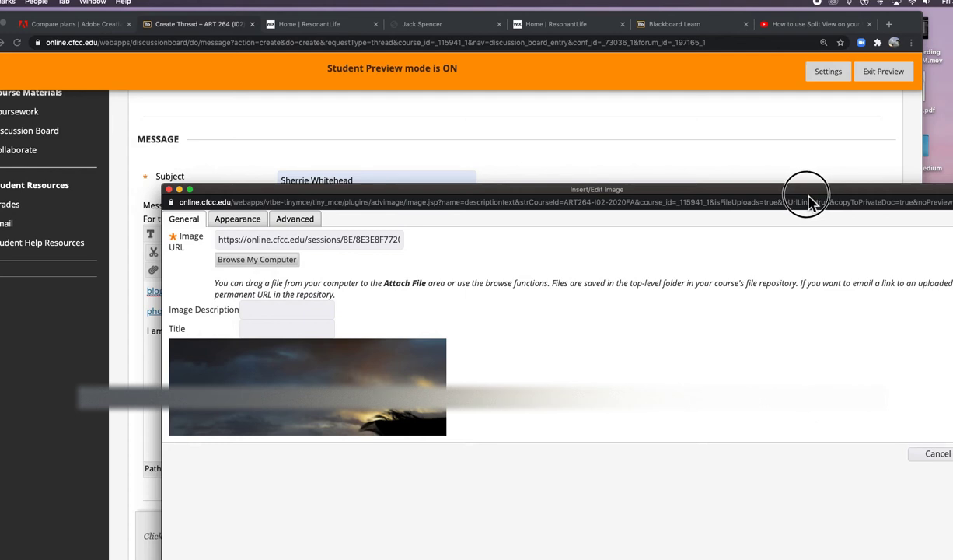
{"action": "left_click_drag", "start_coordinate": [808, 198], "coordinate": [723, 101]}
{"action": "left_click", "coordinate": [917, 360]}
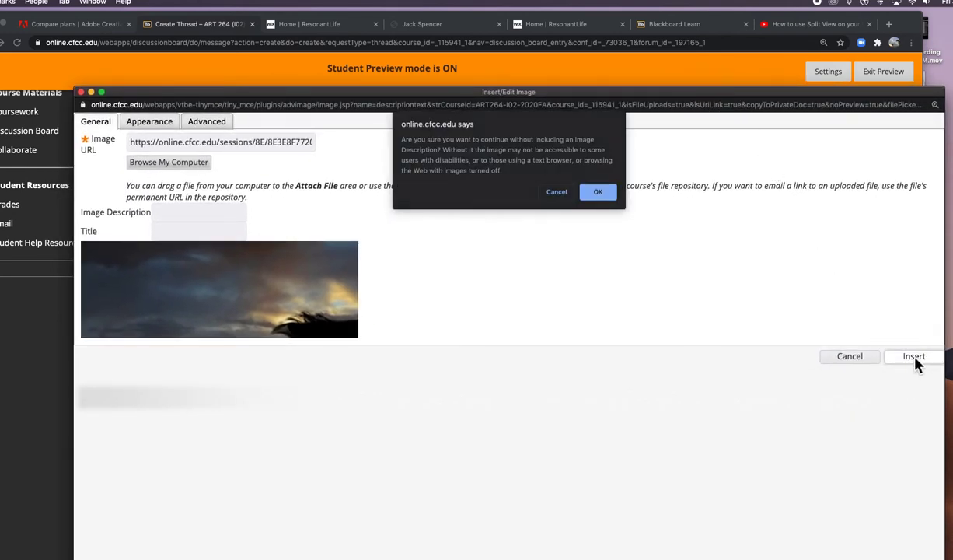
{"action": "left_click", "coordinate": [598, 193]}
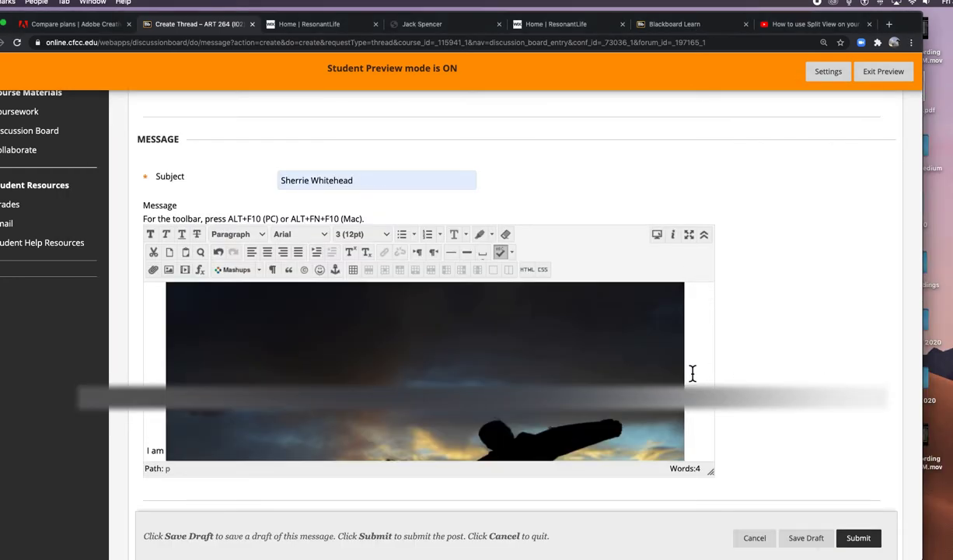
Step: Type 'Along my journey' below the sunset photo and start a new line
{"action": "scroll", "coordinate": [693, 373], "scroll_direction": "down", "scroll_amount": 2}
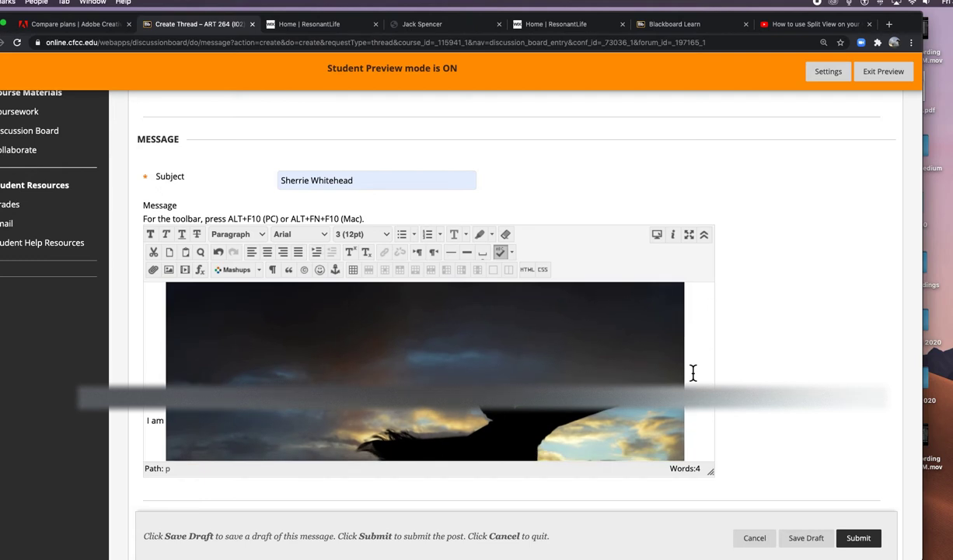
{"action": "scroll", "coordinate": [693, 374], "scroll_direction": "down", "scroll_amount": 3}
{"action": "scroll", "coordinate": [693, 373], "scroll_direction": "down", "scroll_amount": 2}
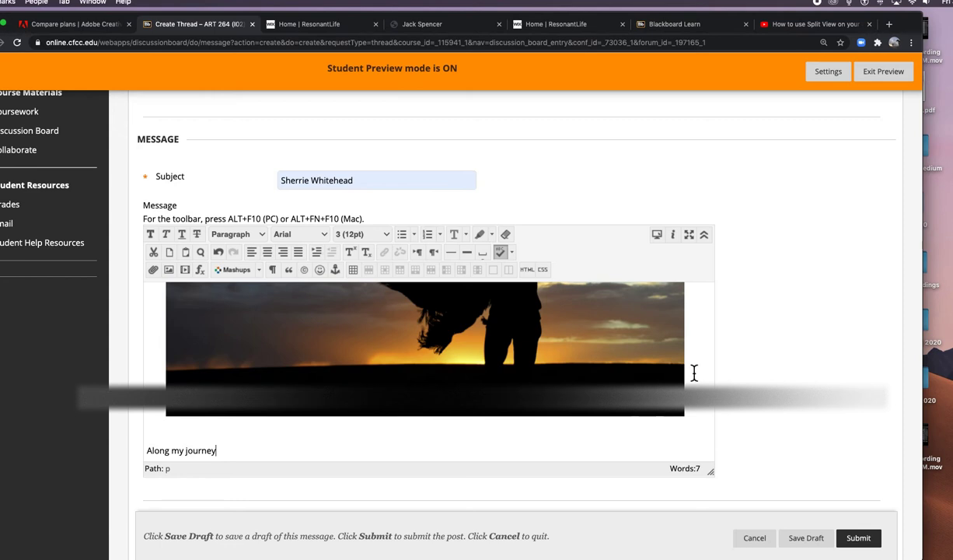
{"action": "key", "text": "Return"}
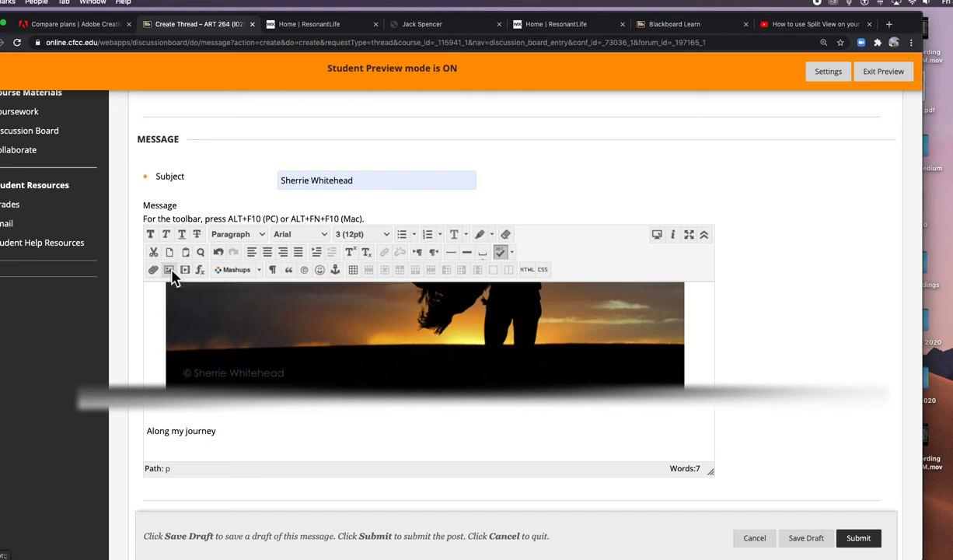
Step: Insert the engraved stone photo RESIZEDwalkaboutex (3 of 3).jpg without an image description
{"action": "left_click", "coordinate": [170, 271]}
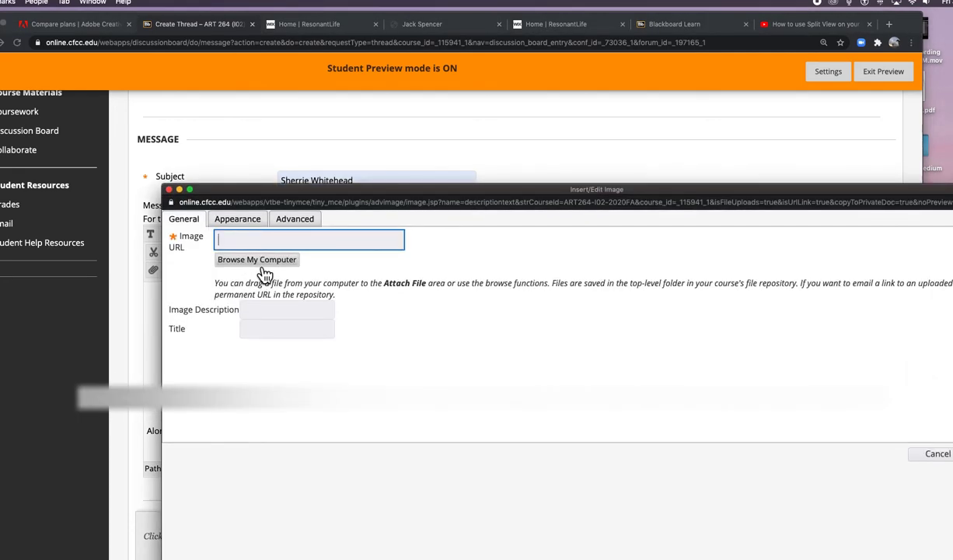
{"action": "left_click", "coordinate": [264, 272]}
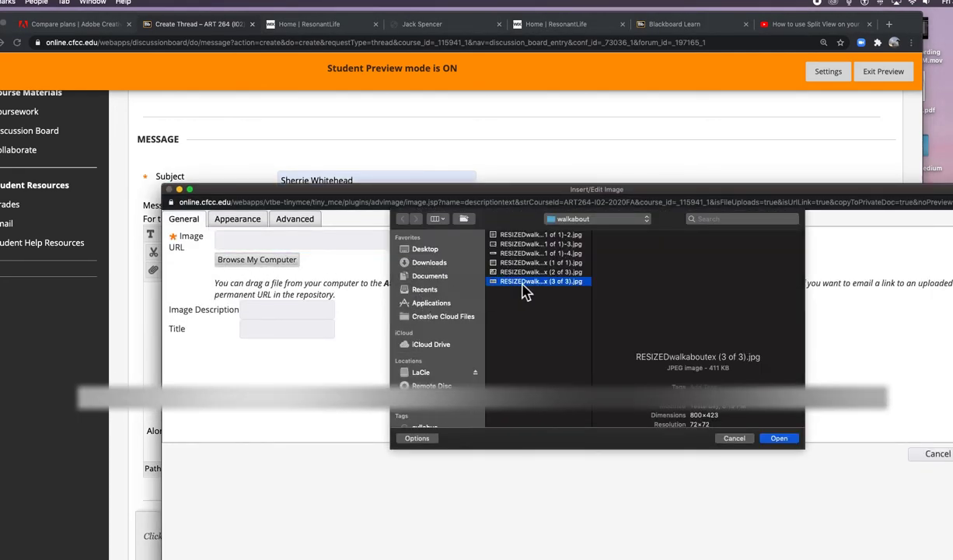
{"action": "left_click", "coordinate": [521, 282]}
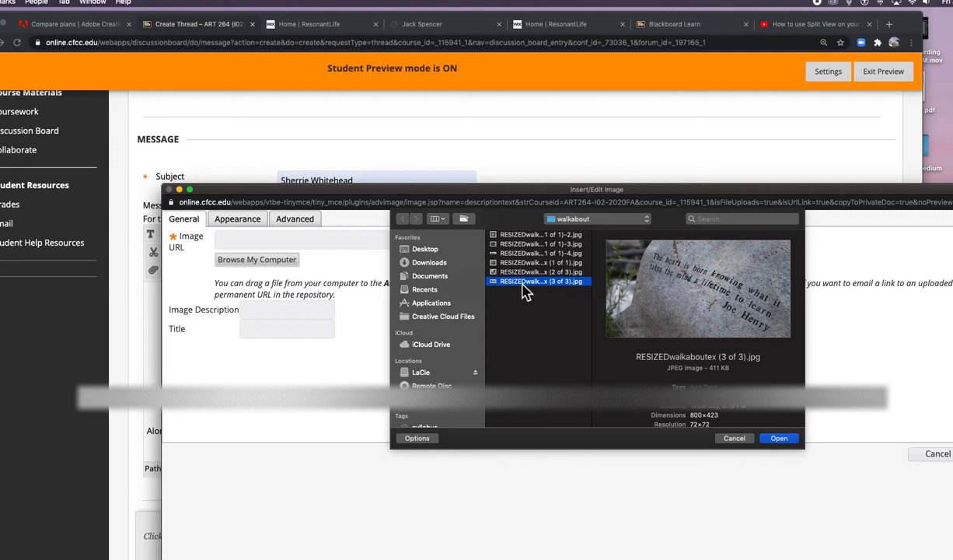
{"action": "left_click", "coordinate": [781, 440]}
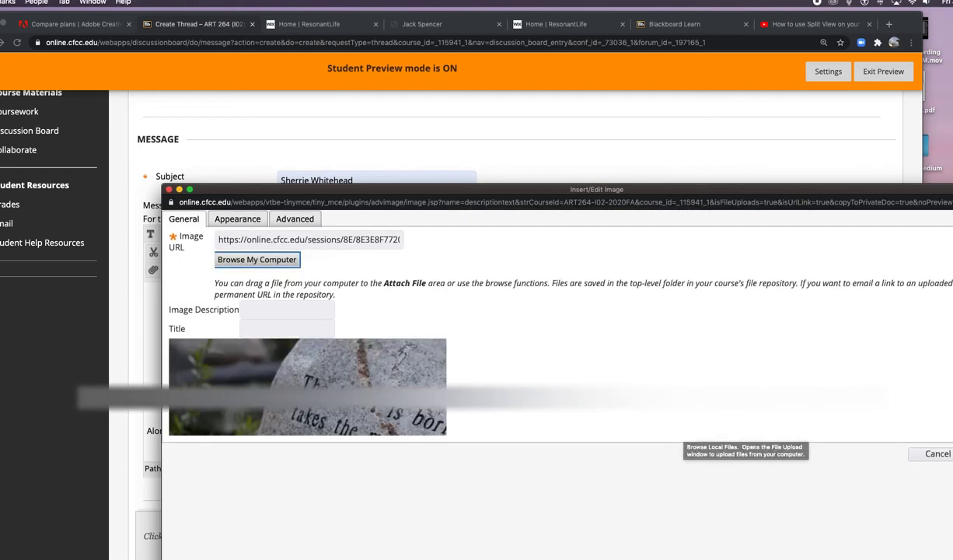
{"action": "left_click_drag", "start_coordinate": [724, 188], "coordinate": [604, 74]}
{"action": "left_click", "coordinate": [882, 341]}
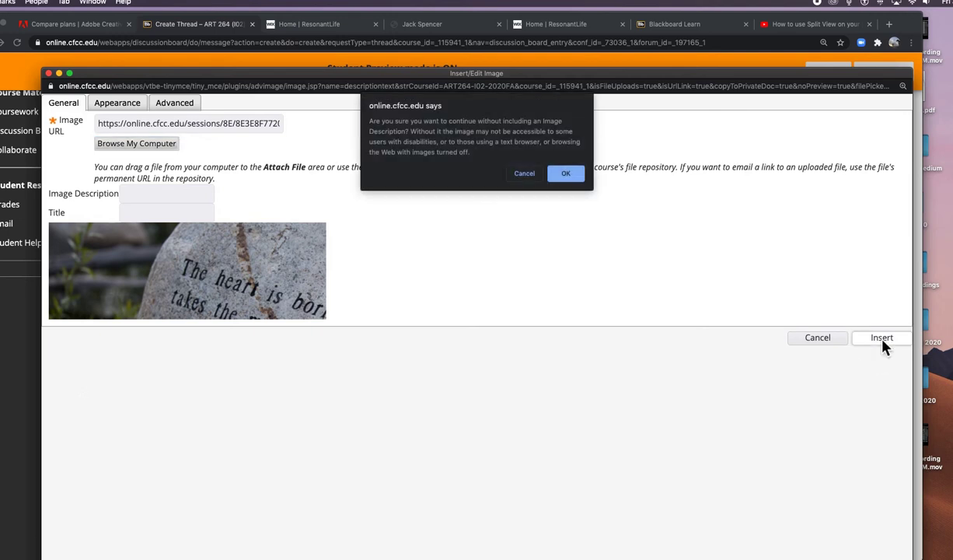
{"action": "left_click", "coordinate": [561, 174]}
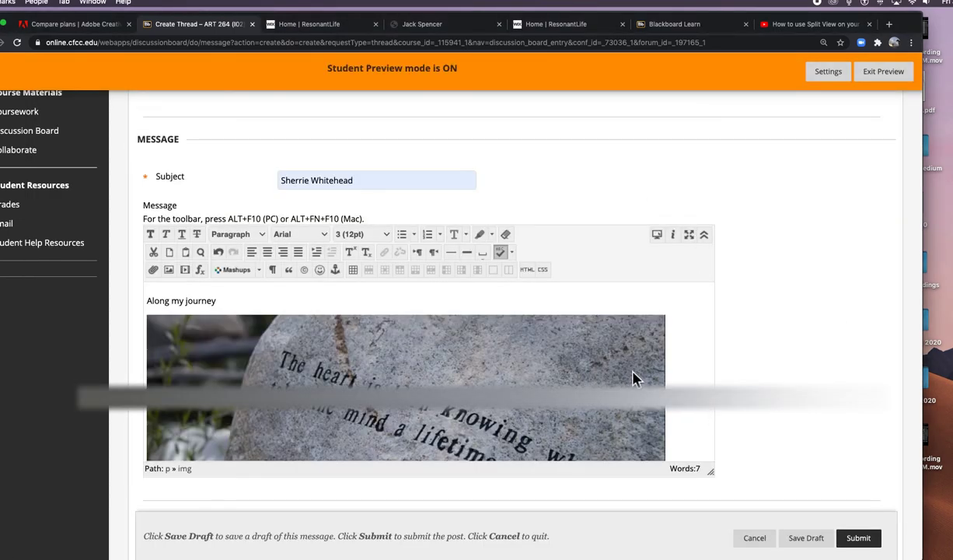
{"action": "scroll", "coordinate": [630, 375], "scroll_direction": "down", "scroll_amount": 2}
{"action": "scroll", "coordinate": [630, 375], "scroll_direction": "down", "scroll_amount": 1}
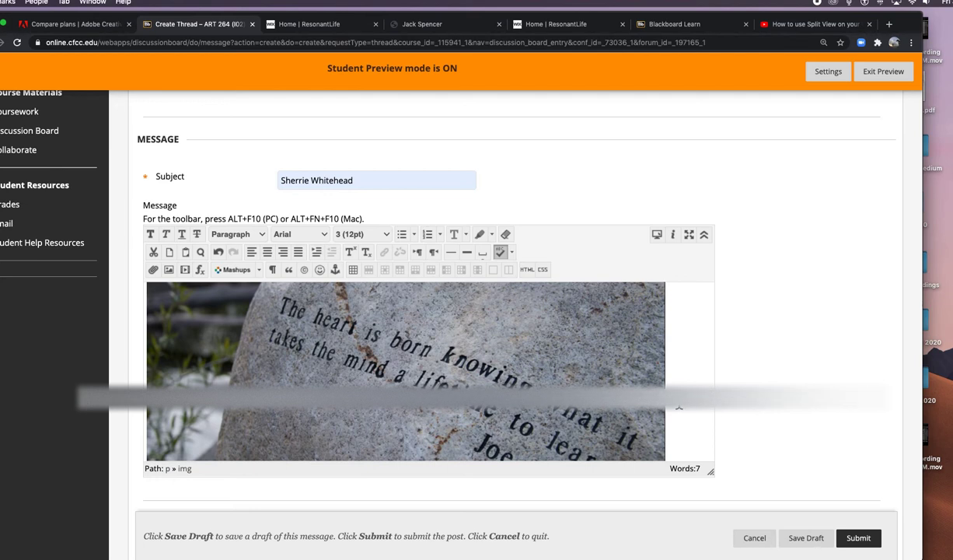
{"action": "scroll", "coordinate": [679, 406], "scroll_direction": "down", "scroll_amount": 5}
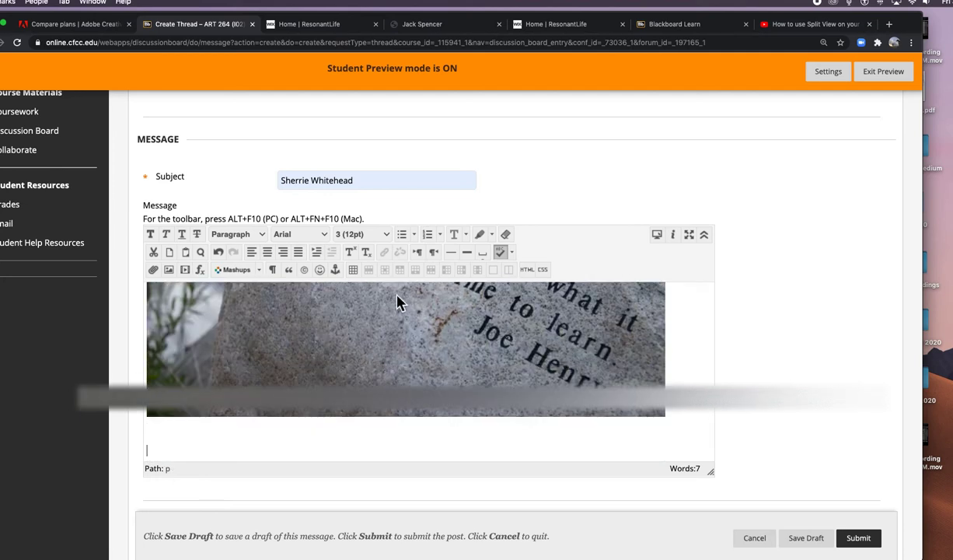
Step: Insert the black-and-white bird photo RESIZEDwalkaboutex (2 of 3).jpg without an image description
{"action": "left_click", "coordinate": [168, 269]}
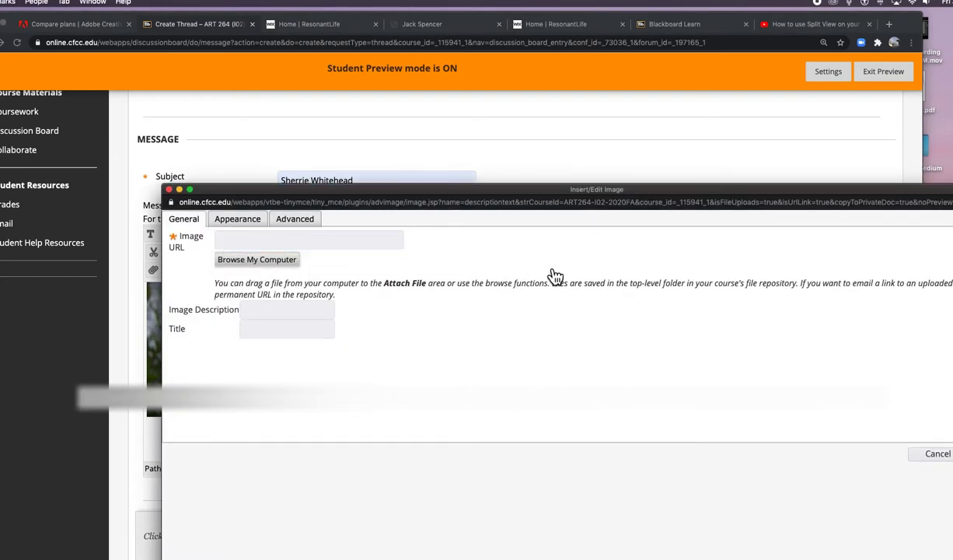
{"action": "left_click", "coordinate": [543, 273]}
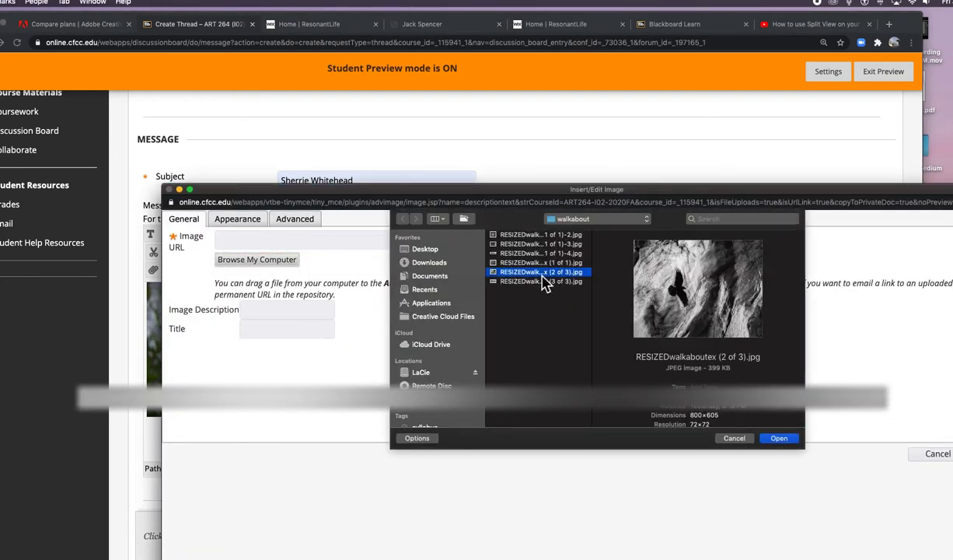
{"action": "left_click", "coordinate": [780, 438]}
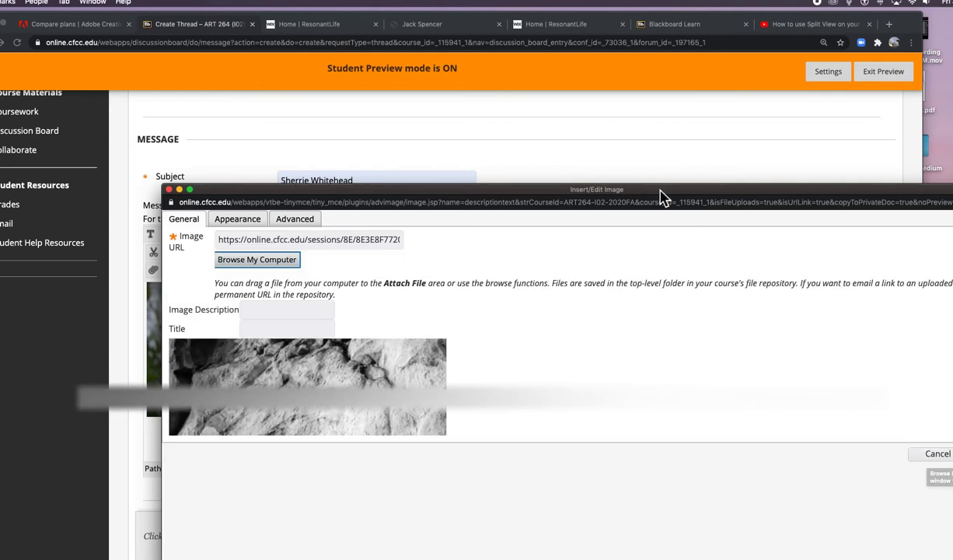
{"action": "left_click_drag", "start_coordinate": [662, 191], "coordinate": [558, 51]}
{"action": "left_click", "coordinate": [886, 319]}
{"action": "left_click", "coordinate": [576, 153]}
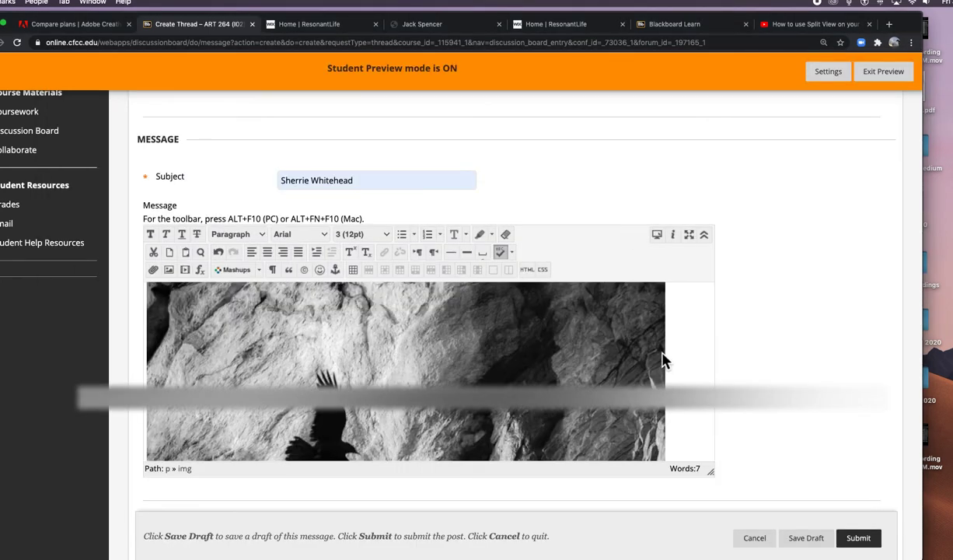
{"action": "scroll", "coordinate": [662, 358], "scroll_direction": "down", "scroll_amount": 5}
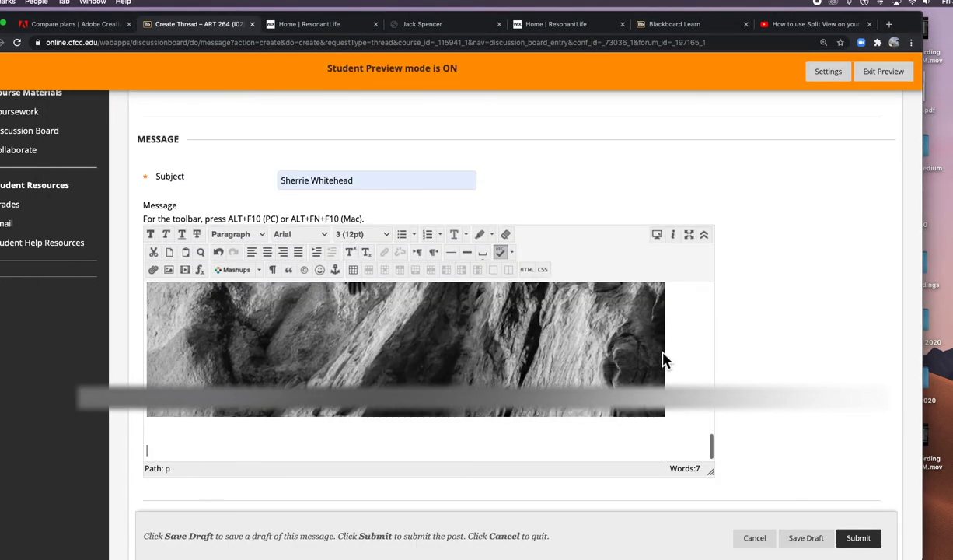
Step: Insert the spider-web photo (1 of 1)-4.jpg without a description and add a new line below it
{"action": "left_click", "coordinate": [170, 270]}
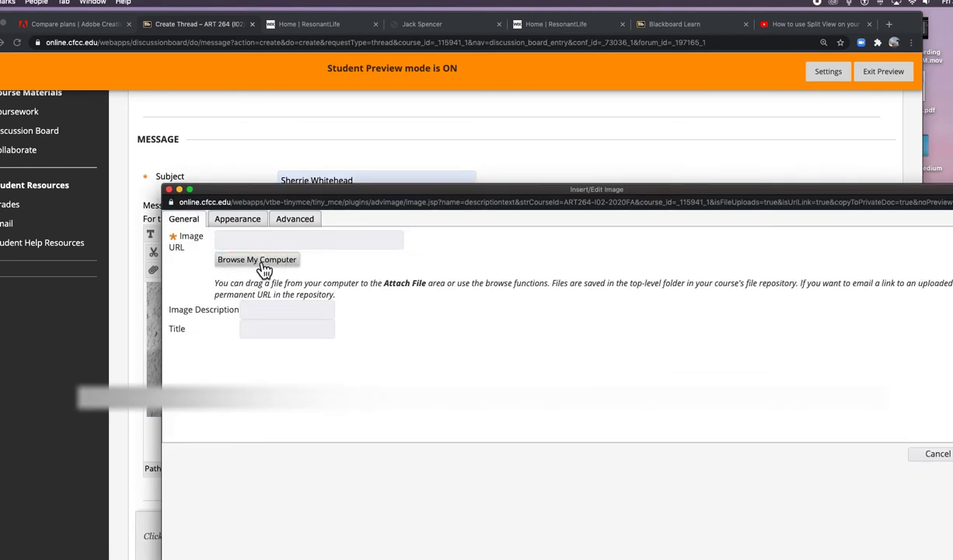
{"action": "left_click", "coordinate": [259, 260]}
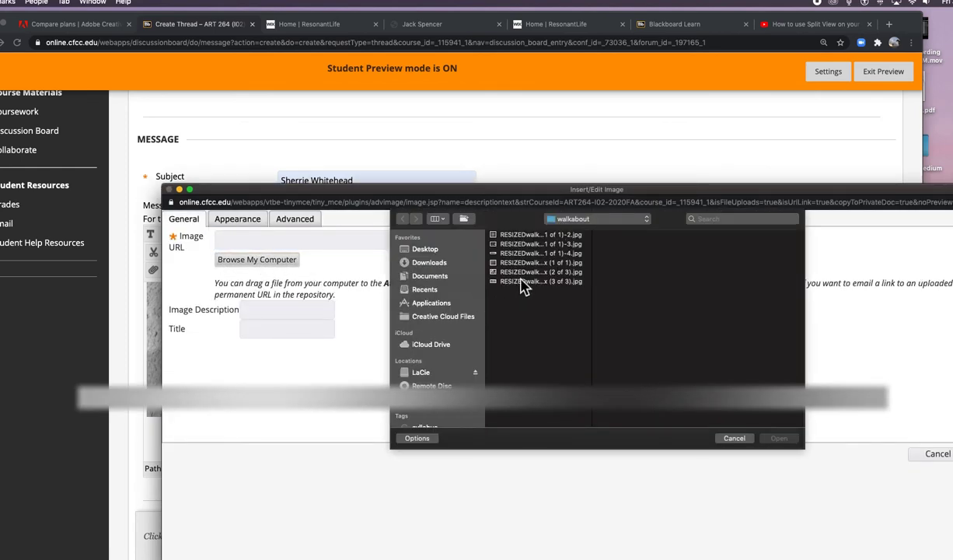
{"action": "left_click", "coordinate": [517, 244]}
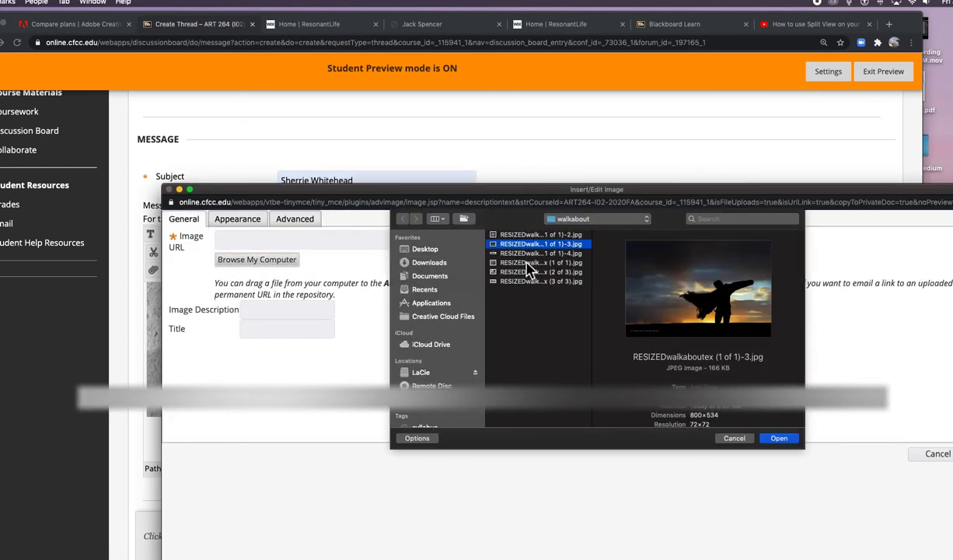
{"action": "left_click", "coordinate": [530, 253]}
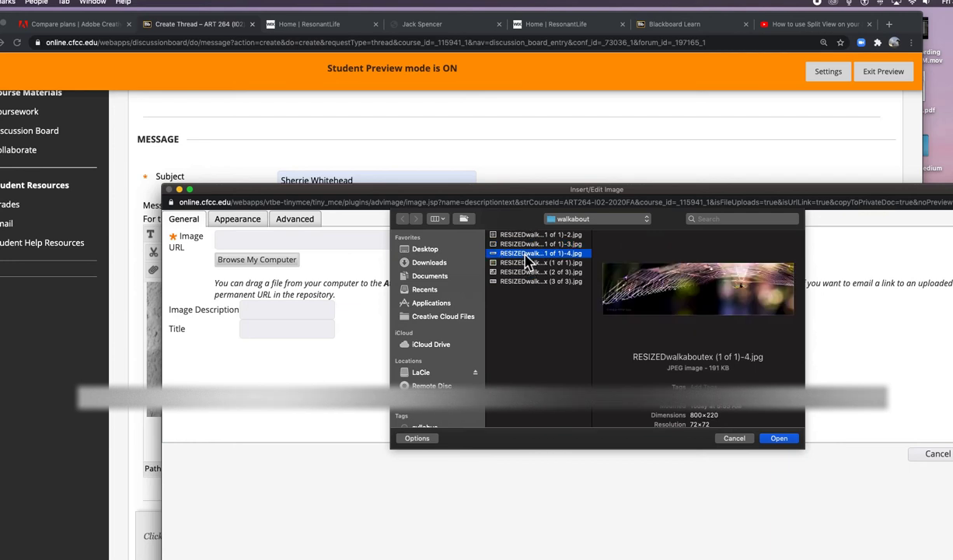
{"action": "left_click", "coordinate": [779, 438]}
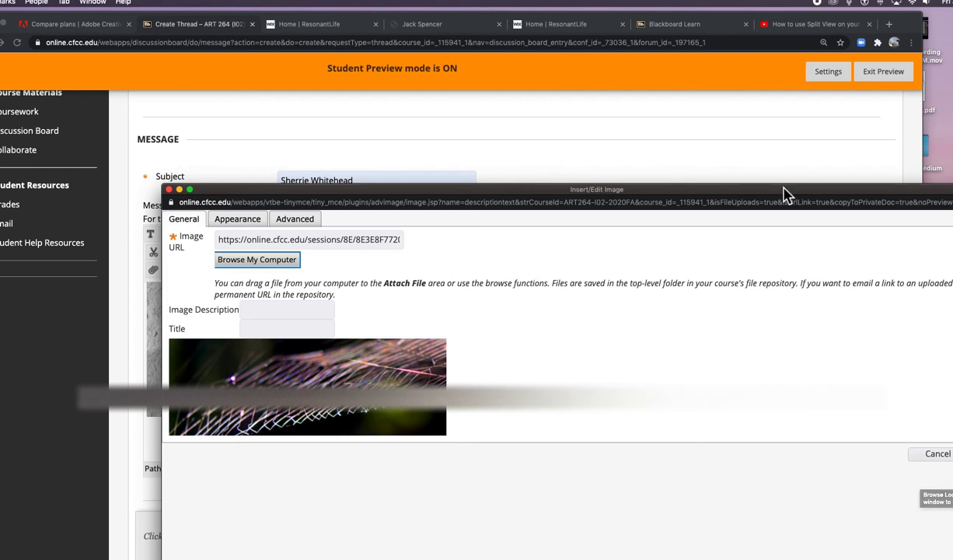
{"action": "left_click_drag", "start_coordinate": [783, 195], "coordinate": [643, 149]}
{"action": "left_click", "coordinate": [864, 412]}
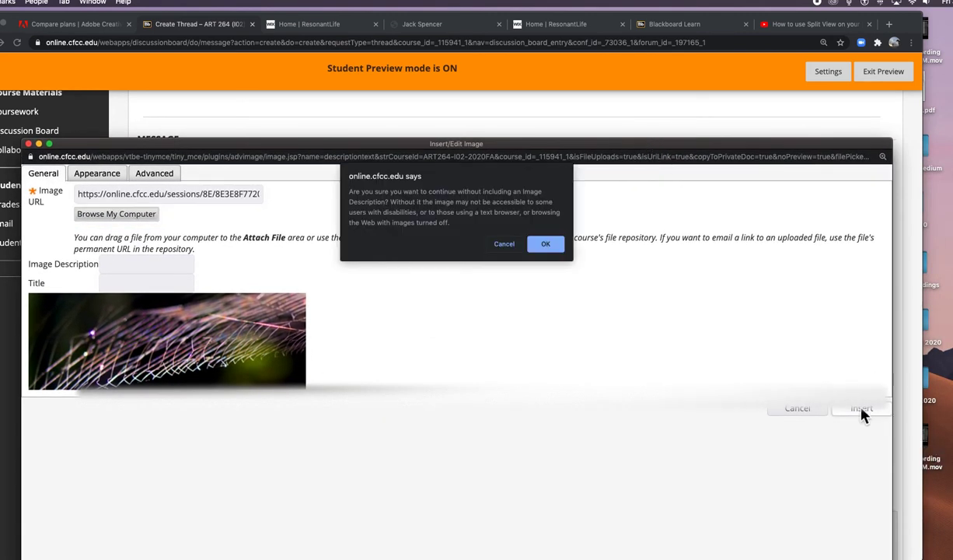
{"action": "left_click", "coordinate": [547, 246]}
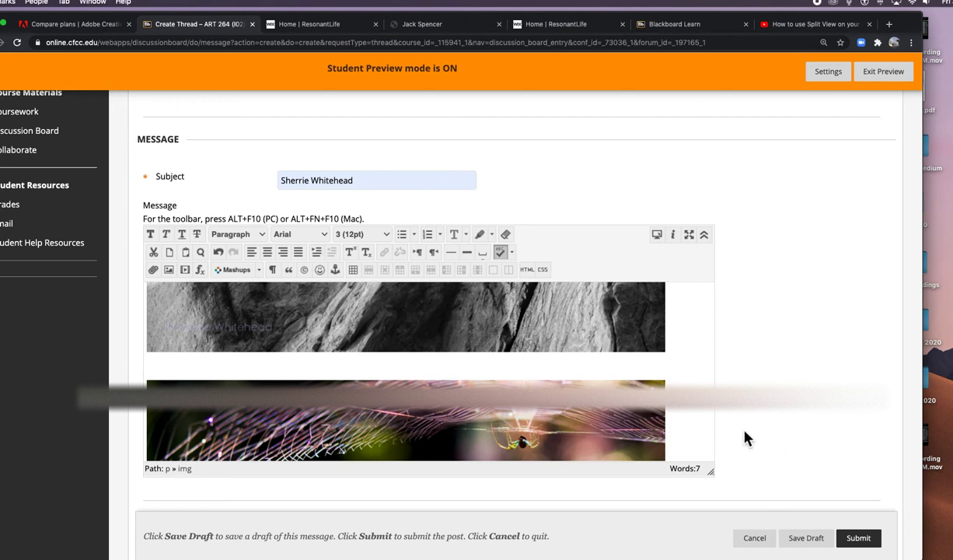
{"action": "key", "text": "Return"}
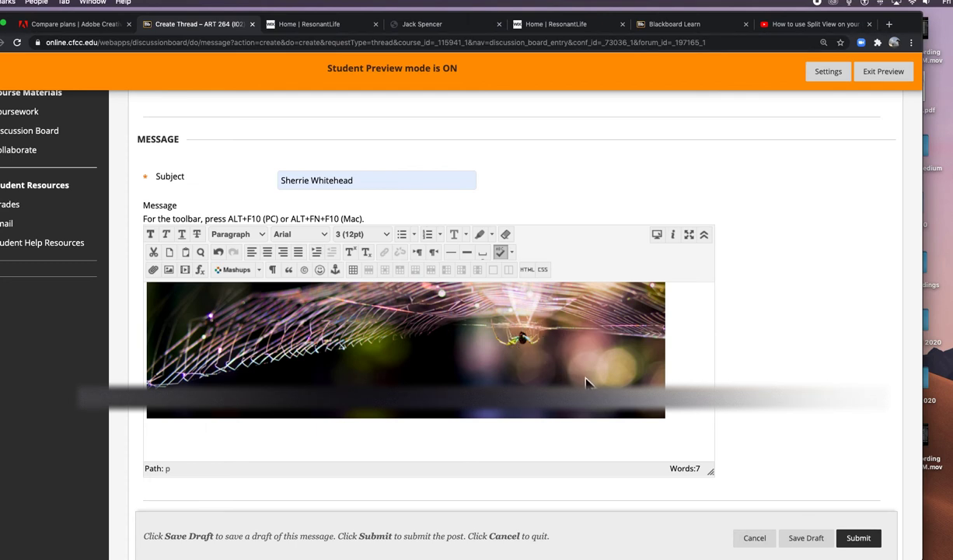
{"action": "scroll", "coordinate": [558, 351], "scroll_direction": "up", "scroll_amount": 3}
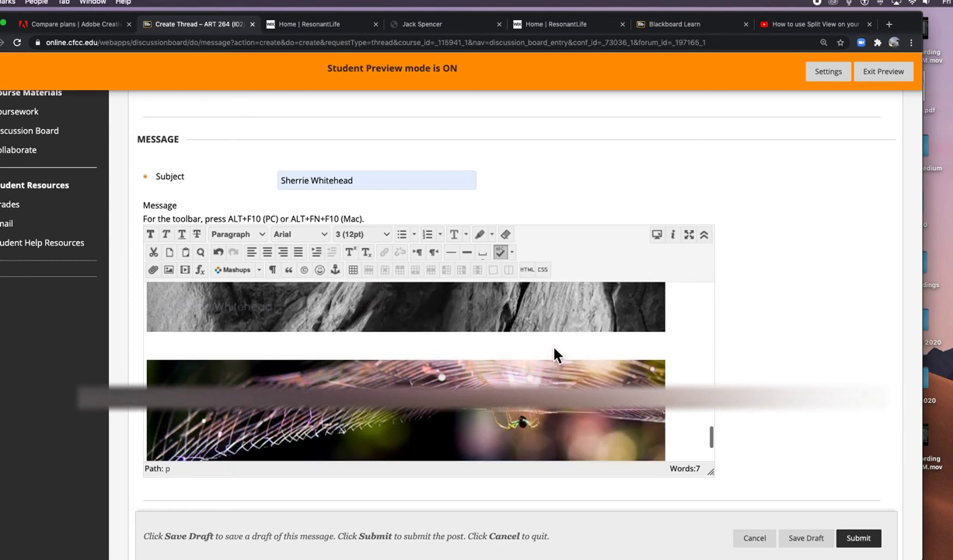
{"action": "scroll", "coordinate": [558, 354], "scroll_direction": "up", "scroll_amount": 5}
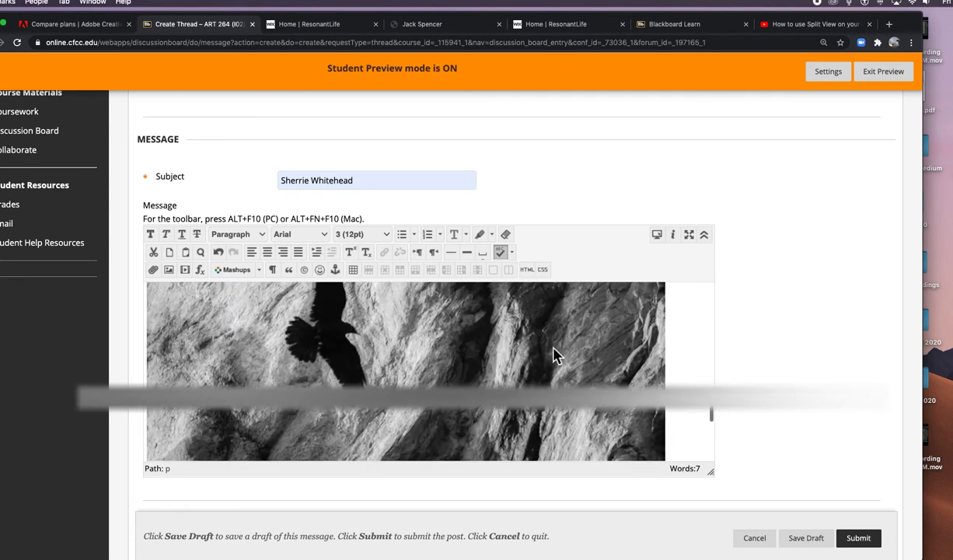
{"action": "scroll", "coordinate": [557, 355], "scroll_direction": "down", "scroll_amount": 5}
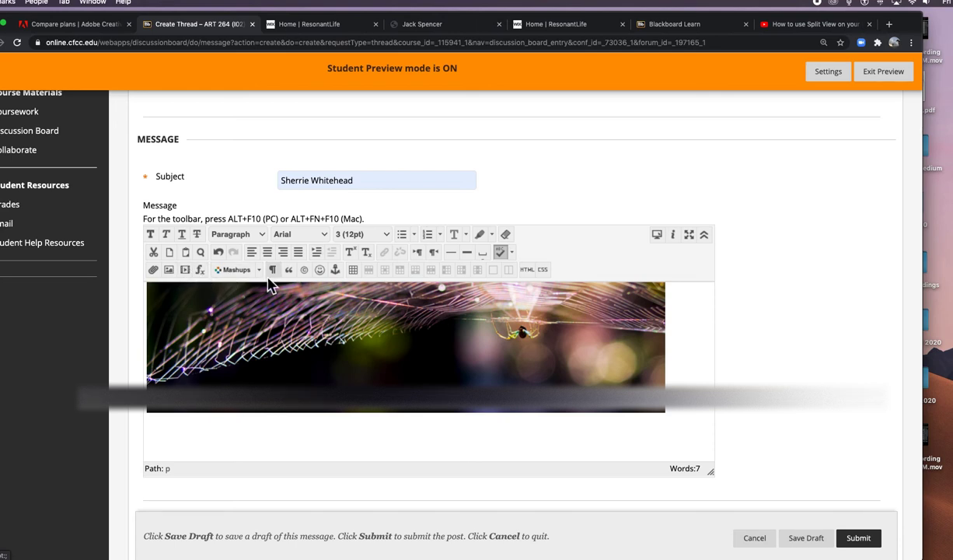
Step: Insert the orange dragonfly photo RESIZEDwalkaboutex (1 of 1).jpg without a description, then move below it
{"action": "left_click", "coordinate": [169, 269]}
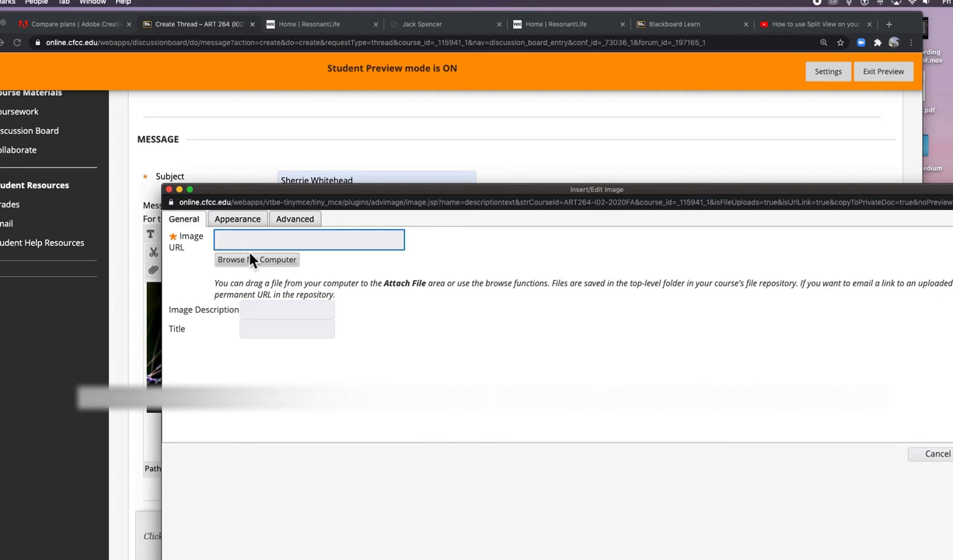
{"action": "left_click", "coordinate": [257, 263]}
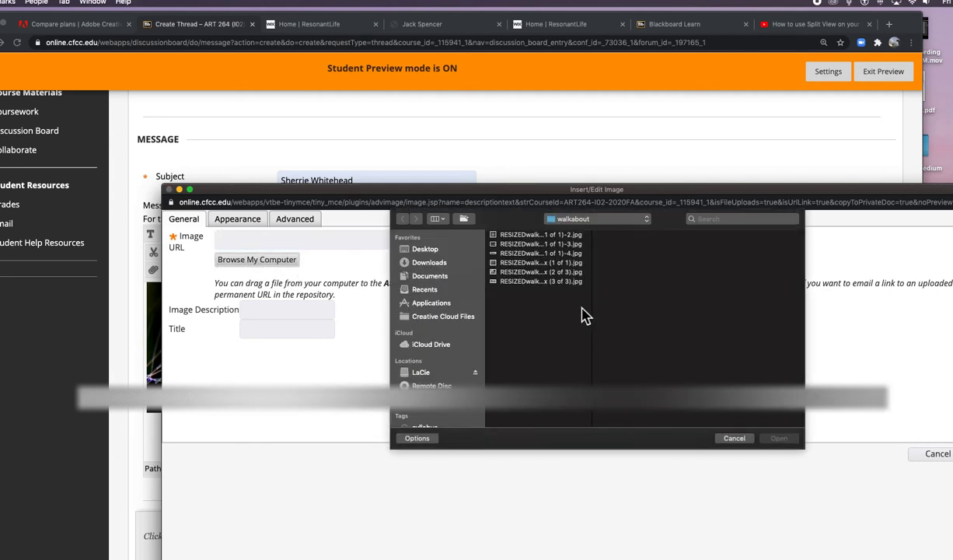
{"action": "left_click", "coordinate": [545, 273]}
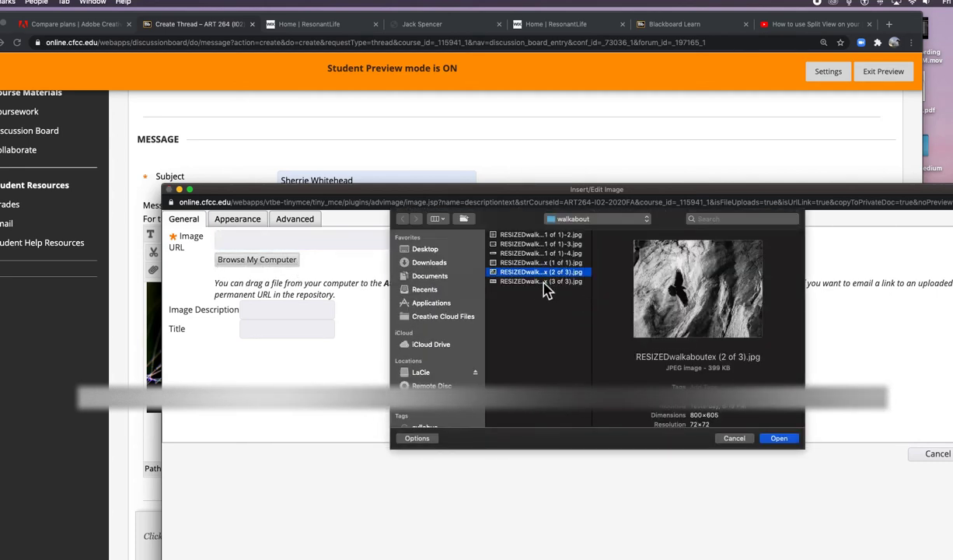
{"action": "left_click", "coordinate": [546, 281]}
{"action": "left_click", "coordinate": [539, 264]}
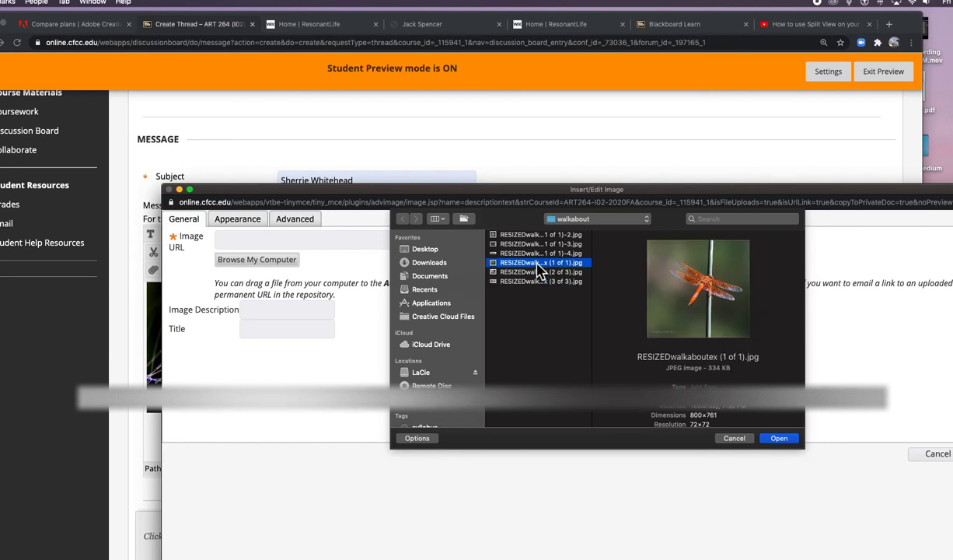
{"action": "left_click", "coordinate": [781, 440]}
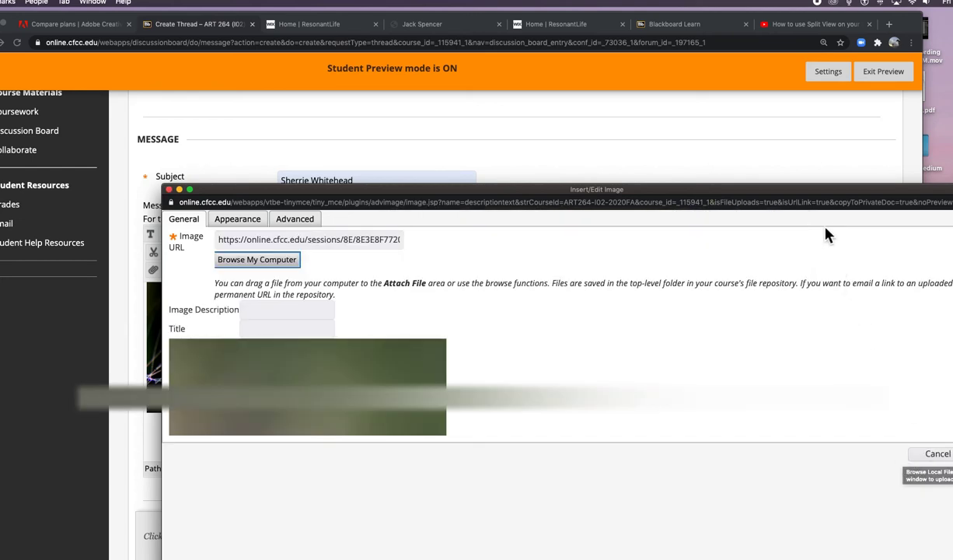
{"action": "left_click", "coordinate": [818, 203]}
{"action": "left_click", "coordinate": [820, 203]}
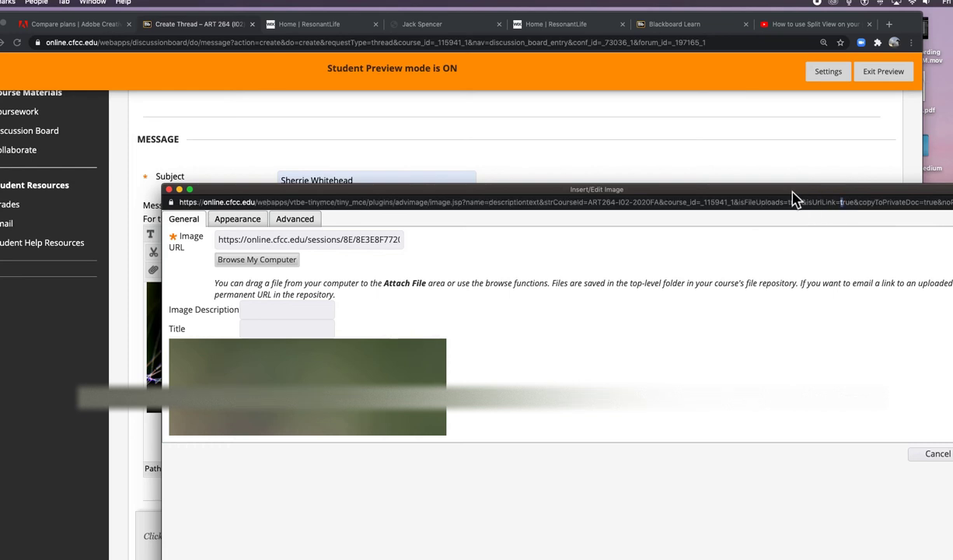
{"action": "left_click_drag", "start_coordinate": [793, 194], "coordinate": [679, 55]}
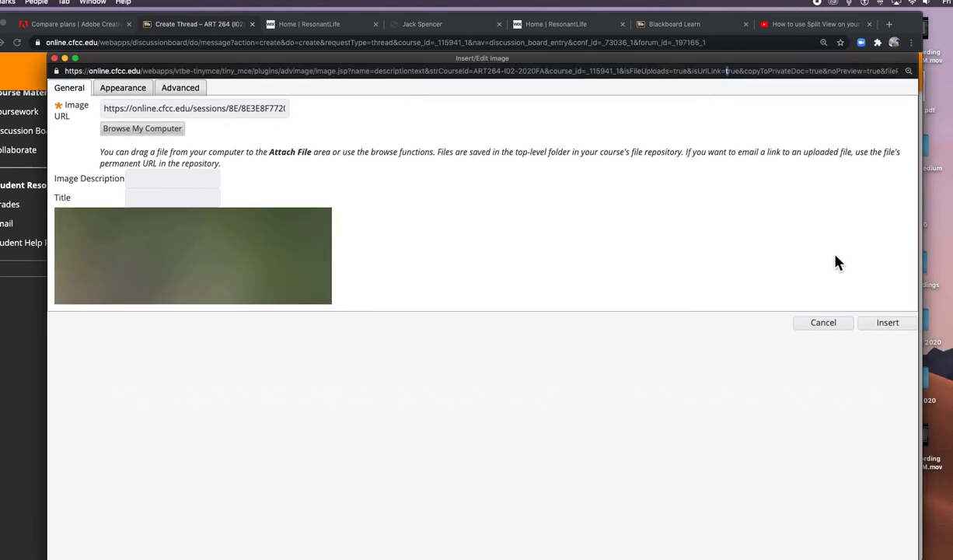
{"action": "left_click", "coordinate": [887, 324]}
{"action": "left_click", "coordinate": [572, 158]}
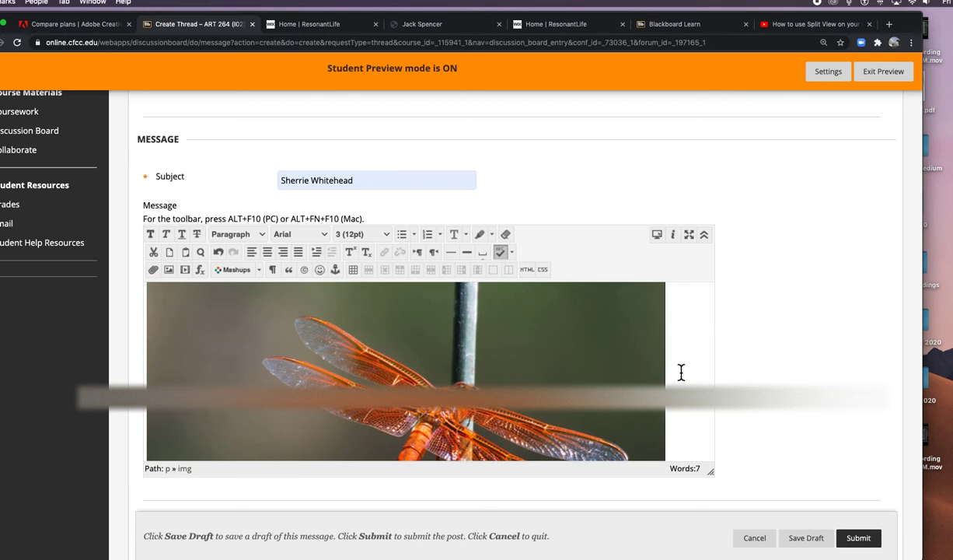
{"action": "key", "text": "Down"}
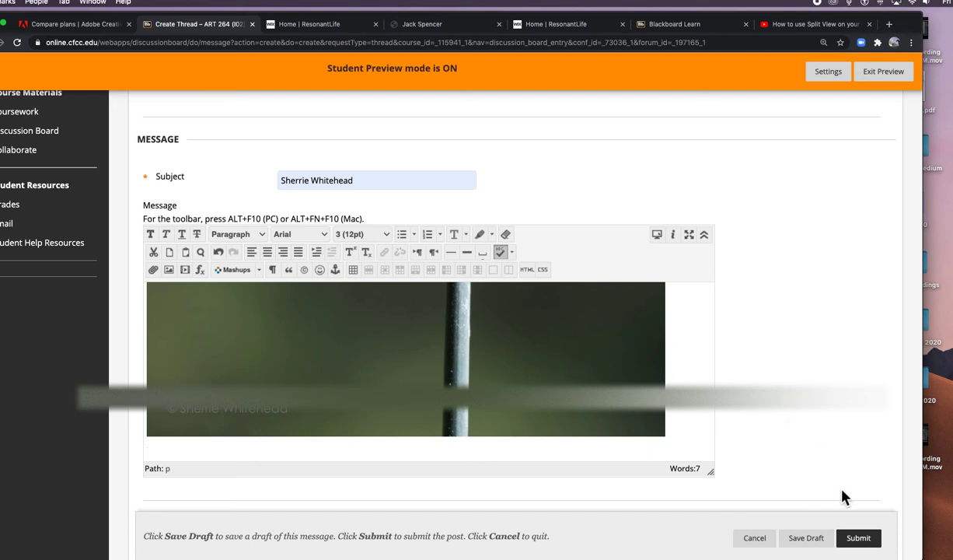
Step: Post the discussion thread and open the newly posted thread
{"action": "left_click", "coordinate": [860, 538]}
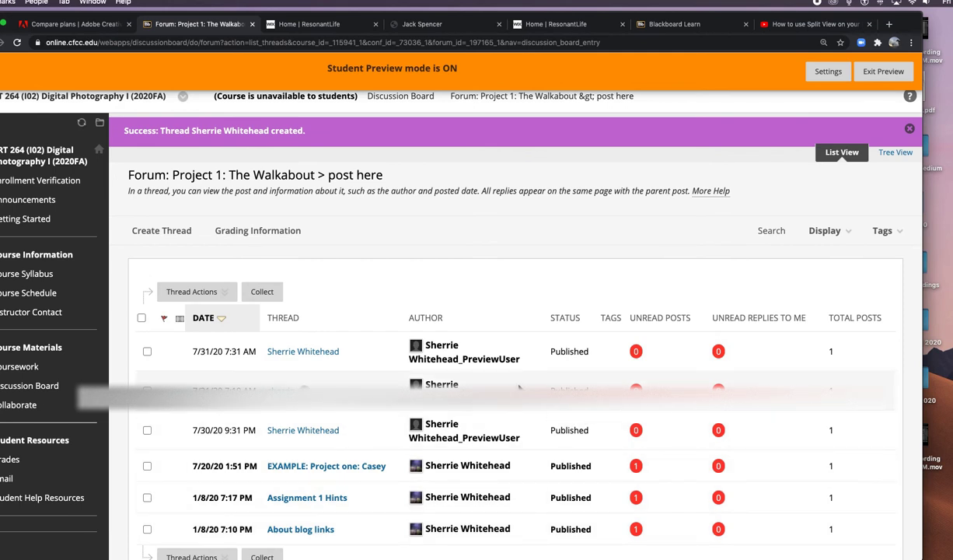
{"action": "left_click", "coordinate": [317, 360]}
{"action": "scroll", "coordinate": [419, 361], "scroll_direction": "down", "scroll_amount": 5}
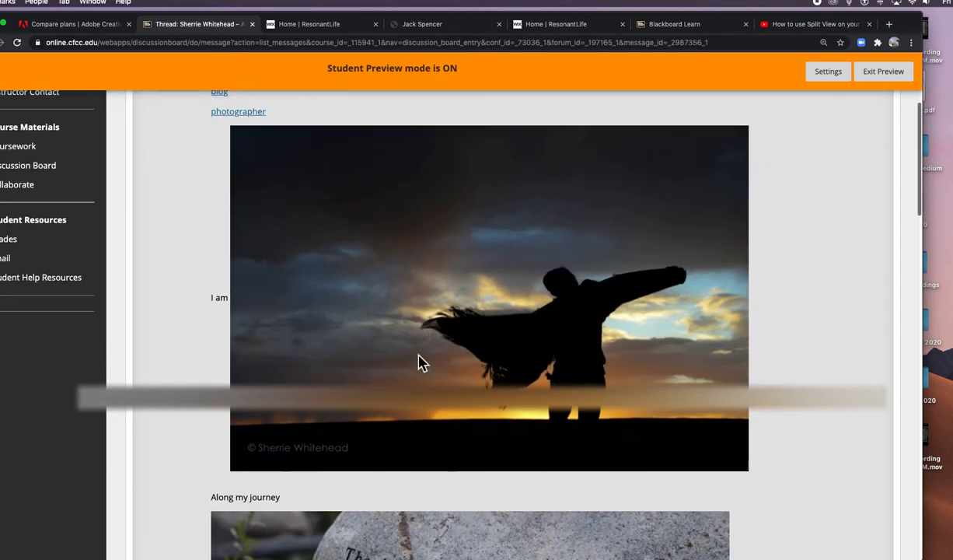
{"action": "scroll", "coordinate": [418, 362], "scroll_direction": "down", "scroll_amount": 10}
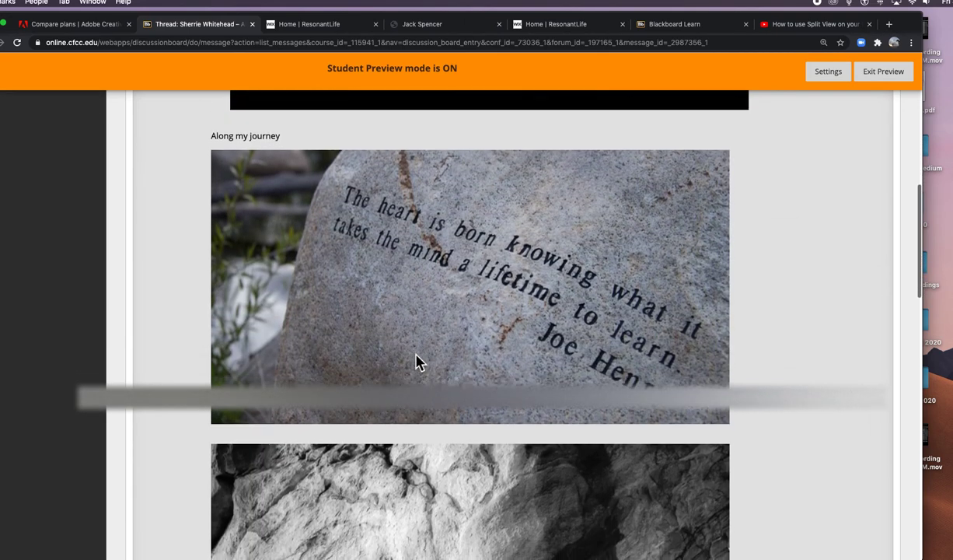
{"action": "scroll", "coordinate": [418, 362], "scroll_direction": "down", "scroll_amount": 15}
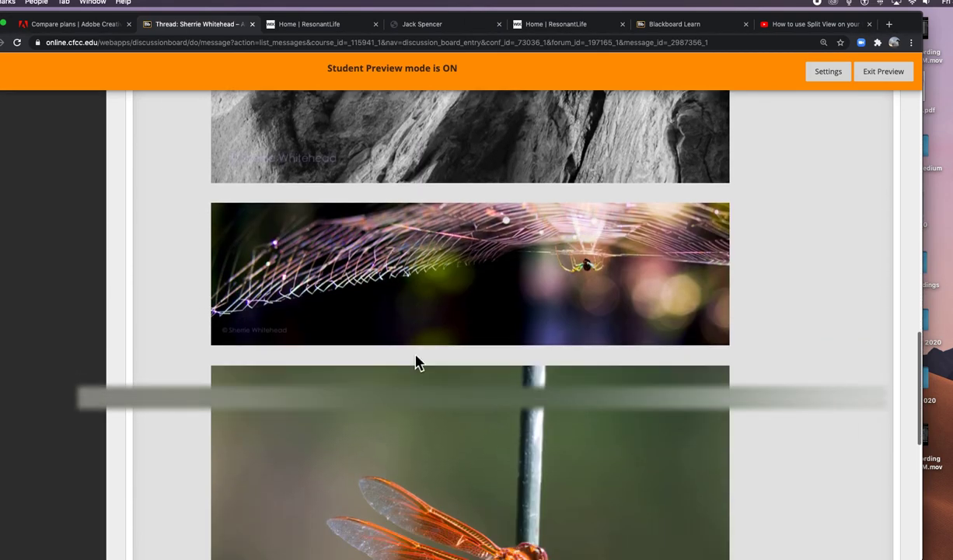
Step: Scroll through the posted message to review its text and photos down to the dragonfly
{"action": "scroll", "coordinate": [417, 362], "scroll_direction": "down", "scroll_amount": 2}
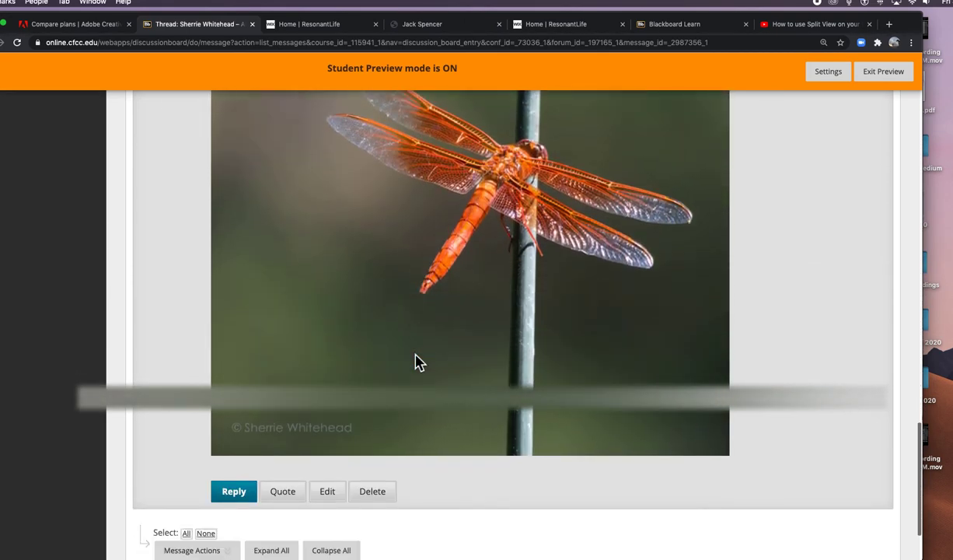
{"action": "scroll", "coordinate": [417, 362], "scroll_direction": "up", "scroll_amount": 12}
{"action": "scroll", "coordinate": [417, 362], "scroll_direction": "up", "scroll_amount": 8}
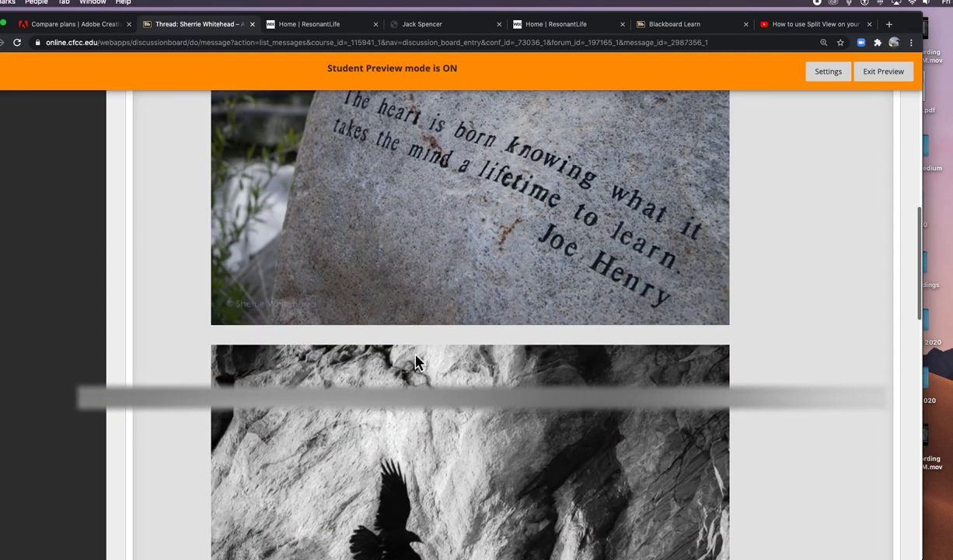
{"action": "scroll", "coordinate": [414, 359], "scroll_direction": "down", "scroll_amount": 12}
{"action": "scroll", "coordinate": [414, 359], "scroll_direction": "down", "scroll_amount": 7}
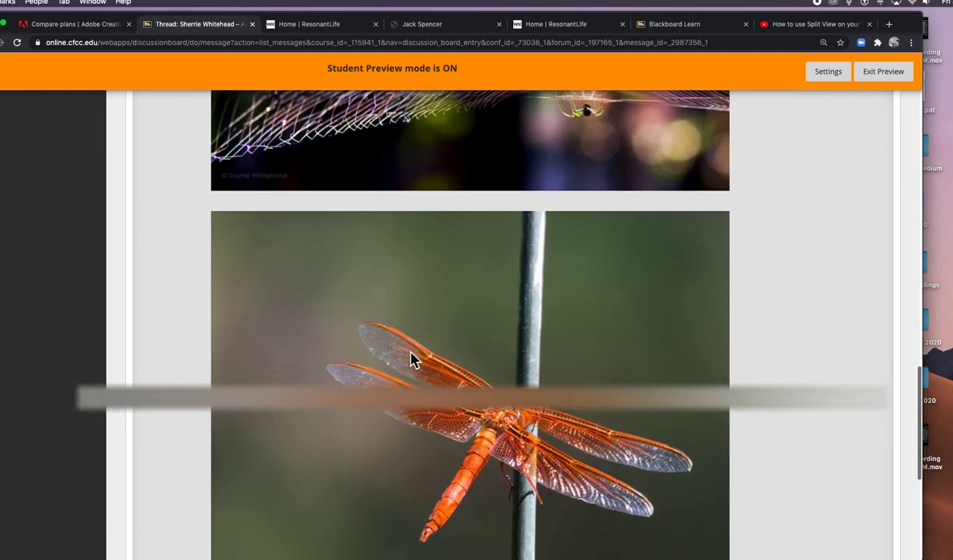
{"action": "scroll", "coordinate": [413, 359], "scroll_direction": "up", "scroll_amount": 3}
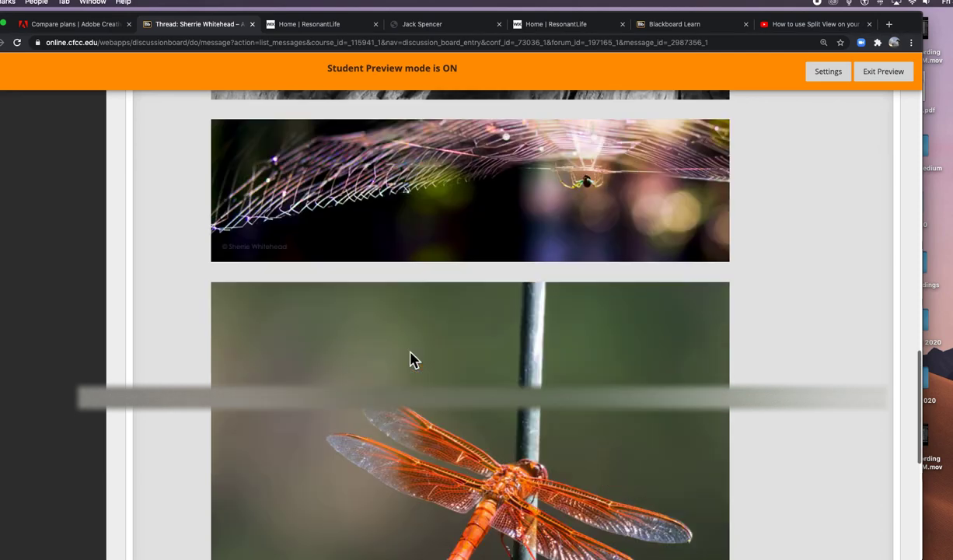
{"action": "scroll", "coordinate": [412, 359], "scroll_direction": "up", "scroll_amount": 10}
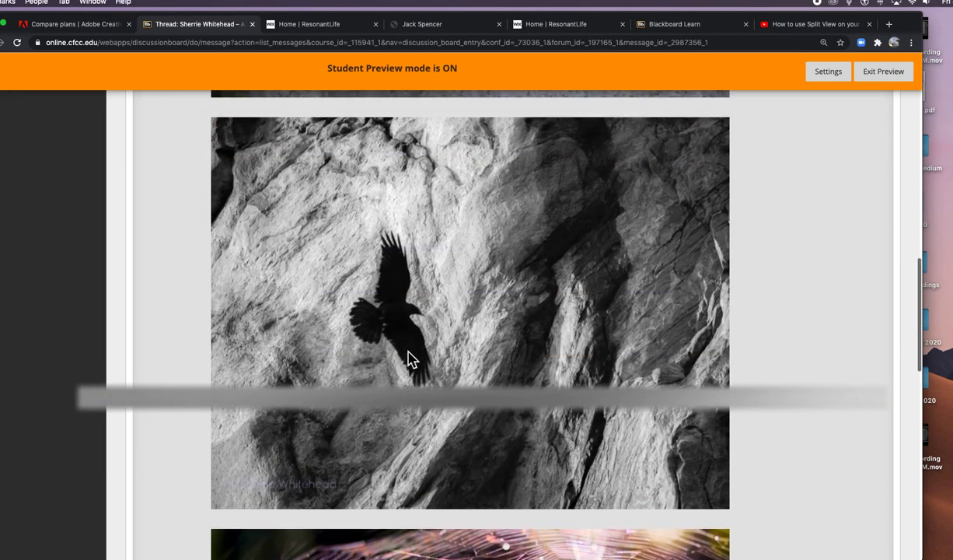
{"action": "scroll", "coordinate": [412, 359], "scroll_direction": "up", "scroll_amount": 5}
{"action": "scroll", "coordinate": [412, 359], "scroll_direction": "up", "scroll_amount": 10}
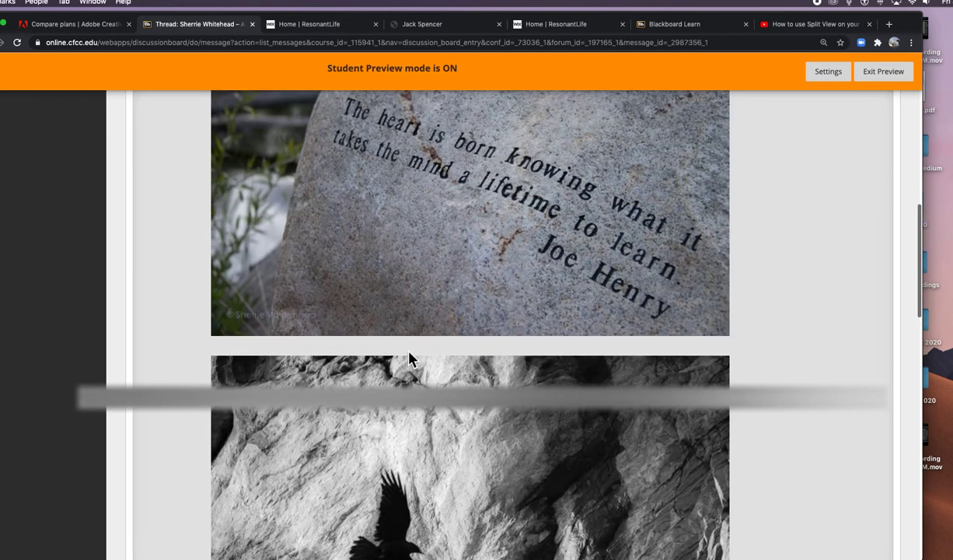
{"action": "scroll", "coordinate": [412, 359], "scroll_direction": "up", "scroll_amount": 4}
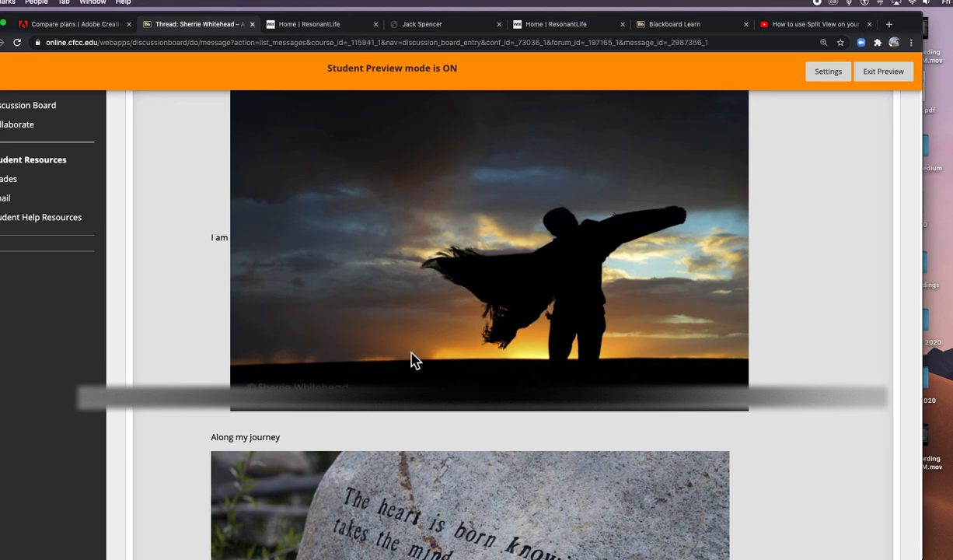
{"action": "scroll", "coordinate": [453, 410], "scroll_direction": "down", "scroll_amount": 4}
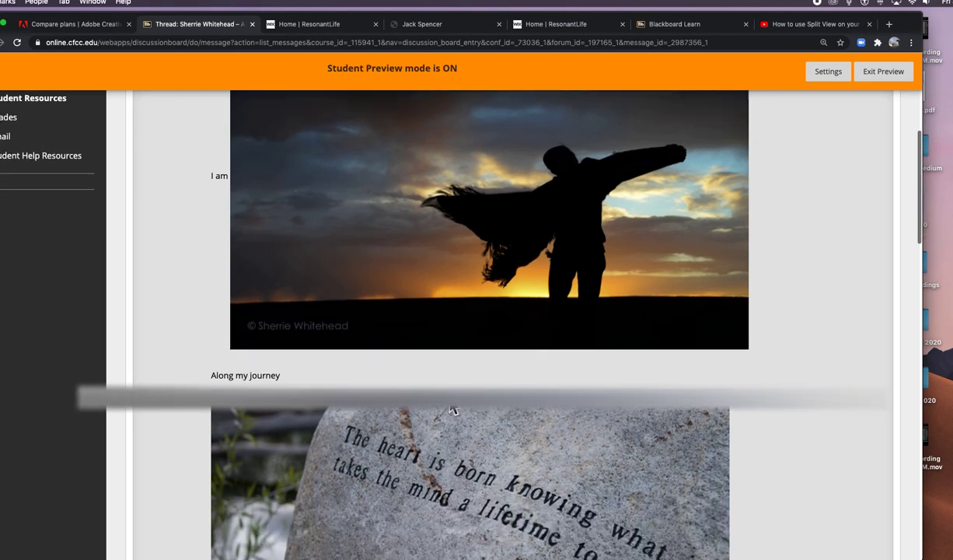
{"action": "scroll", "coordinate": [457, 407], "scroll_direction": "up", "scroll_amount": 9}
{"action": "scroll", "coordinate": [456, 408], "scroll_direction": "down", "scroll_amount": 15}
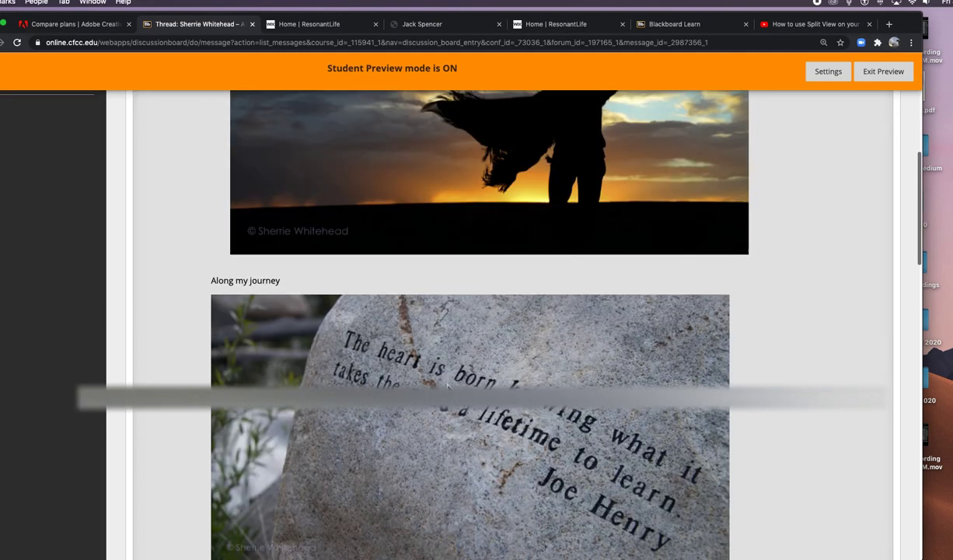
{"action": "scroll", "coordinate": [448, 387], "scroll_direction": "down", "scroll_amount": 12}
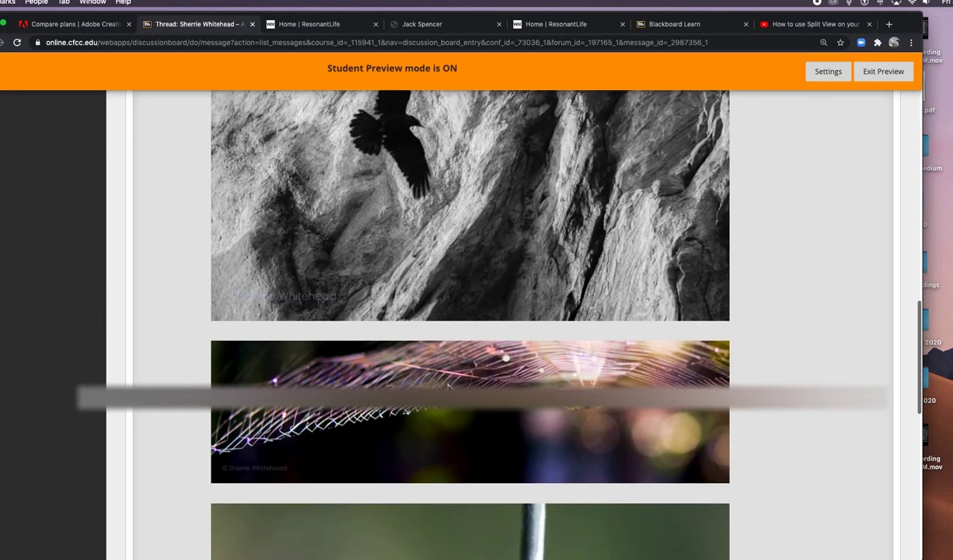
{"action": "scroll", "coordinate": [449, 387], "scroll_direction": "down", "scroll_amount": 4}
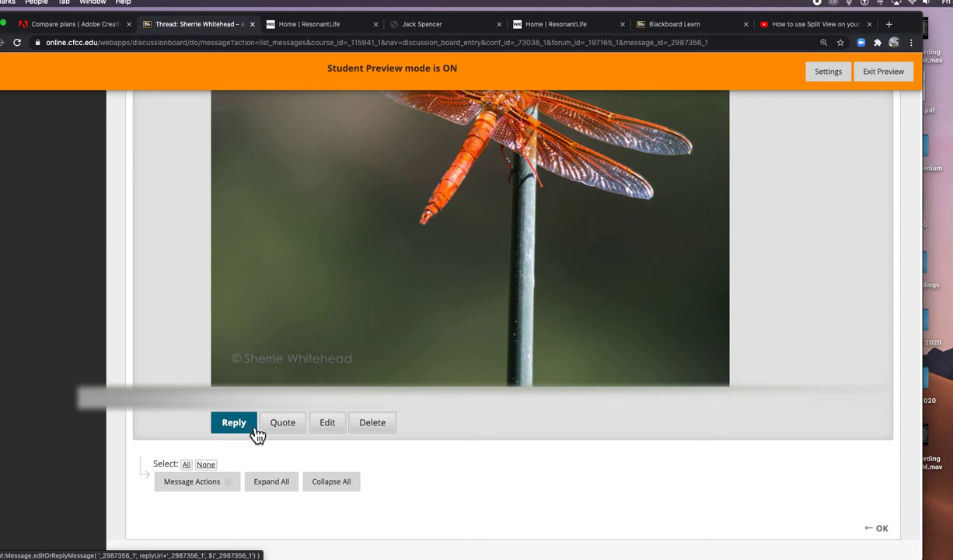
Step: Open the post for editing, enlarge the editor, and center all the message content
{"action": "left_click", "coordinate": [341, 434]}
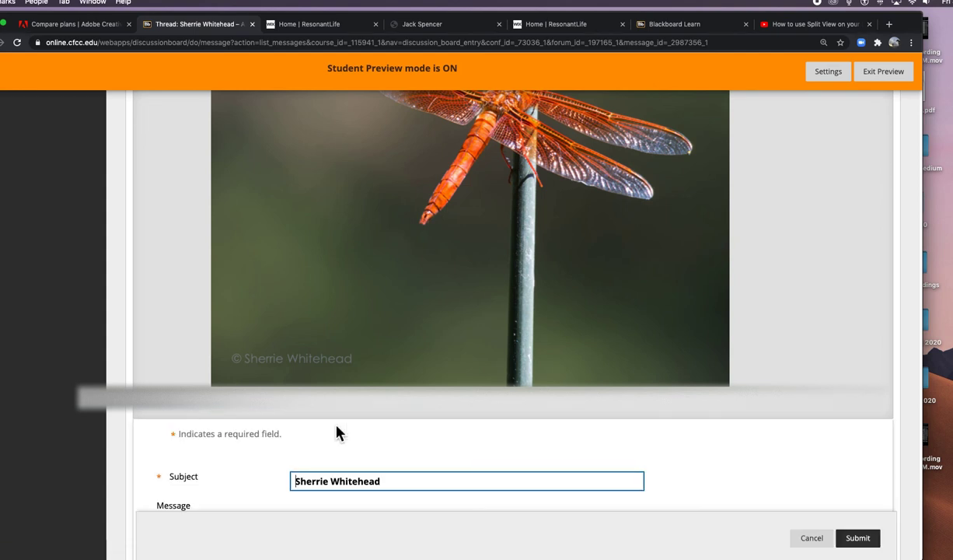
{"action": "scroll", "coordinate": [336, 420], "scroll_direction": "down", "scroll_amount": 5}
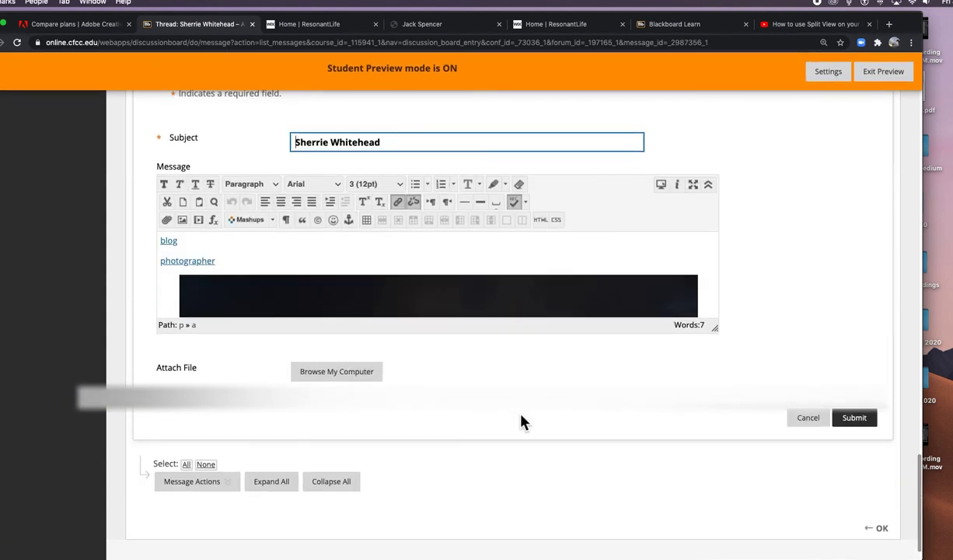
{"action": "left_click_drag", "start_coordinate": [714, 328], "coordinate": [753, 360]}
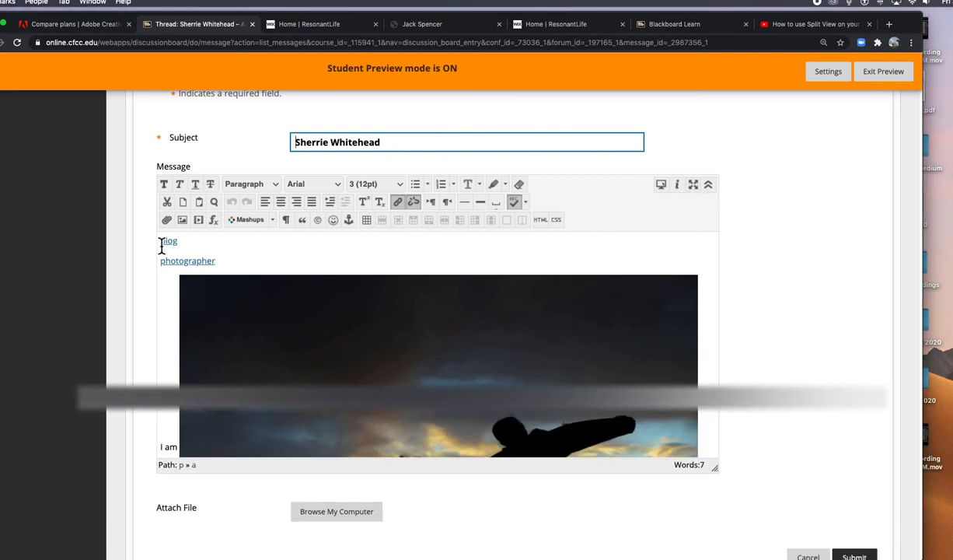
{"action": "left_click_drag", "start_coordinate": [162, 246], "coordinate": [424, 496]}
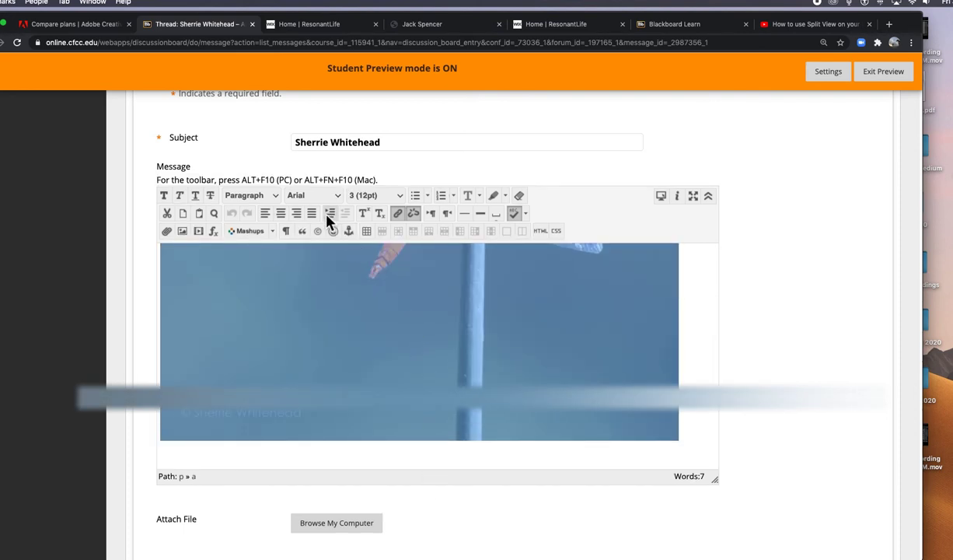
{"action": "left_click", "coordinate": [283, 218]}
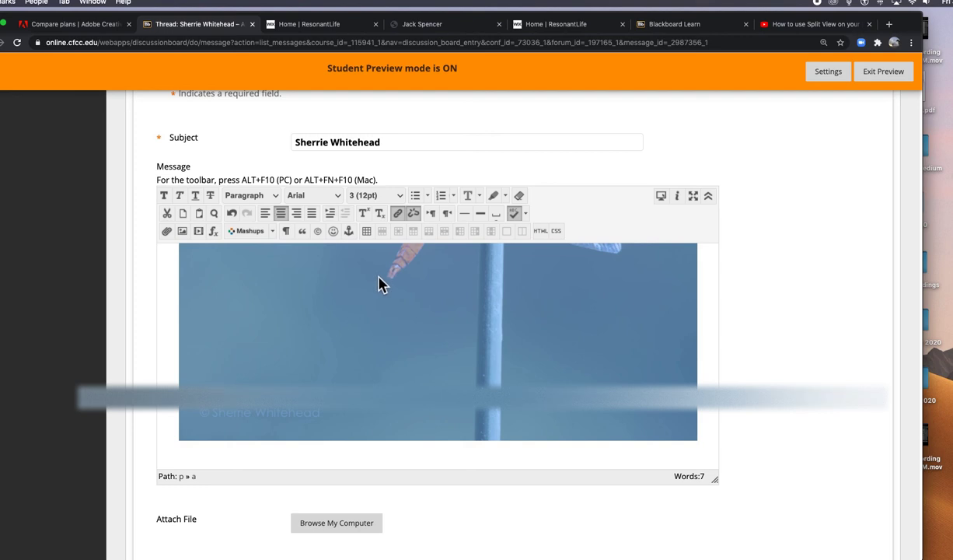
Step: Clear the selection and check that the 'Along my journey' caption is centered
{"action": "scroll", "coordinate": [452, 305], "scroll_direction": "up", "scroll_amount": 5}
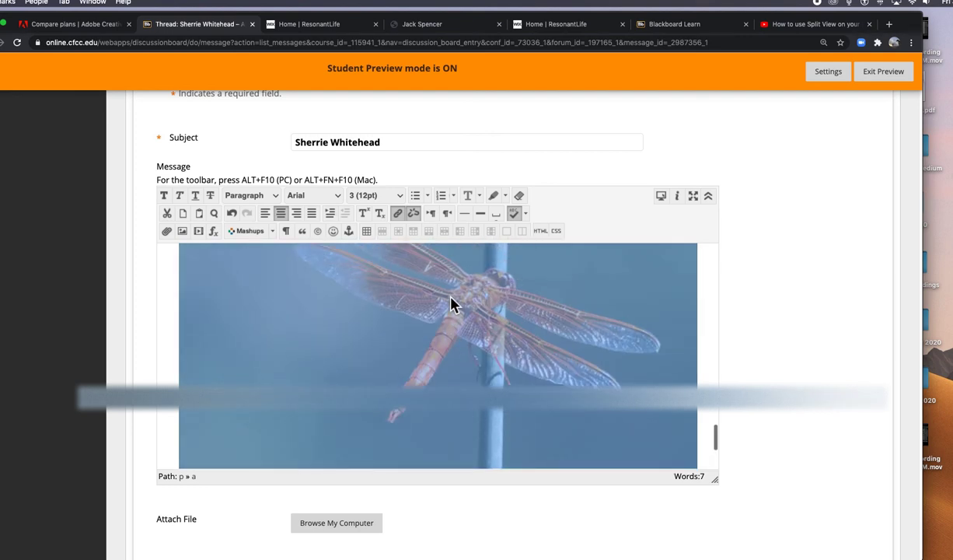
{"action": "left_click", "coordinate": [173, 282]}
{"action": "scroll", "coordinate": [230, 270], "scroll_direction": "down", "scroll_amount": 5}
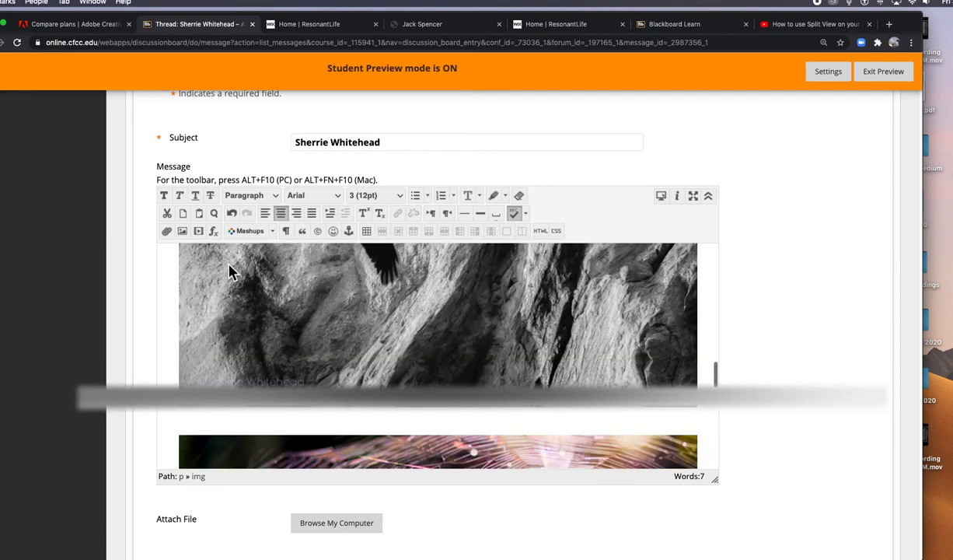
{"action": "scroll", "coordinate": [230, 270], "scroll_direction": "up", "scroll_amount": 10}
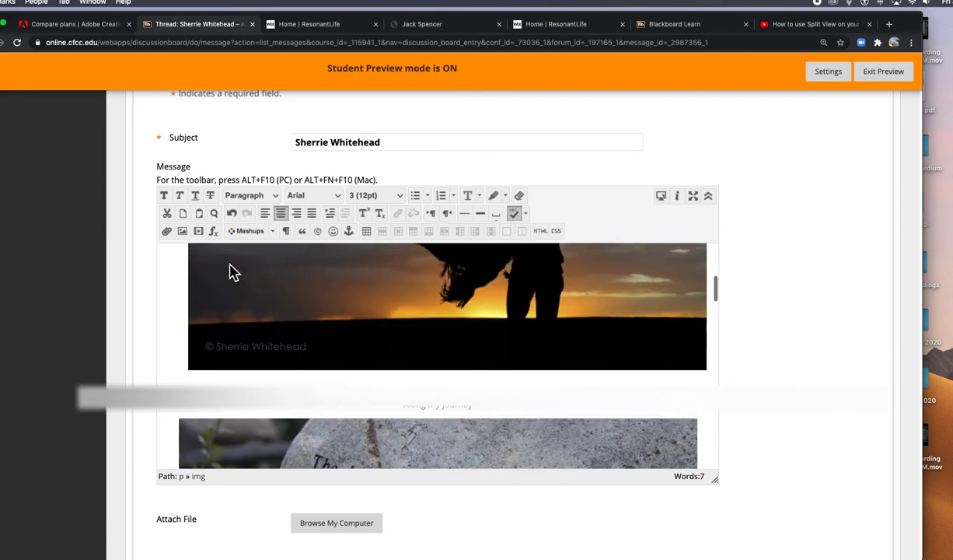
{"action": "scroll", "coordinate": [230, 269], "scroll_direction": "up", "scroll_amount": 1}
{"action": "left_click_drag", "start_coordinate": [403, 418], "coordinate": [483, 421]}
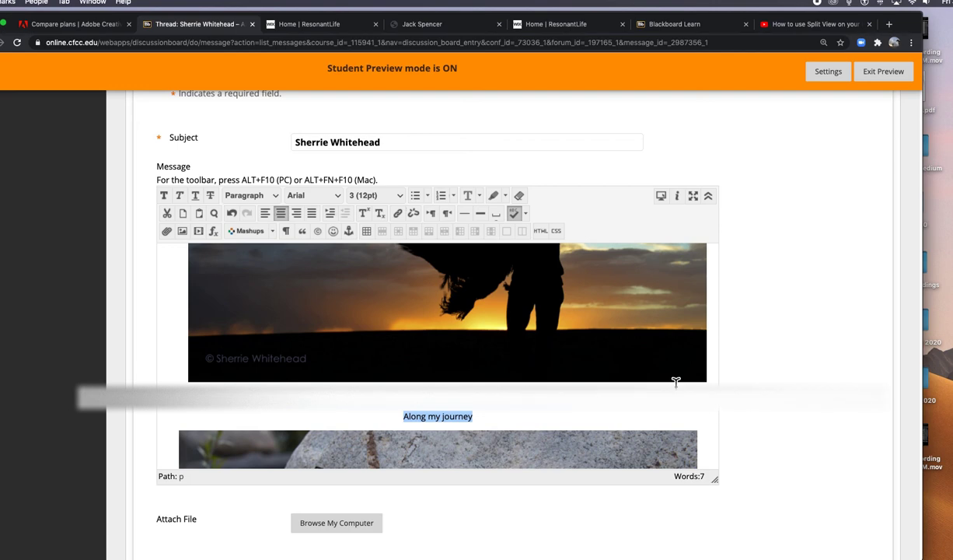
{"action": "scroll", "coordinate": [676, 382], "scroll_direction": "down", "scroll_amount": 15}
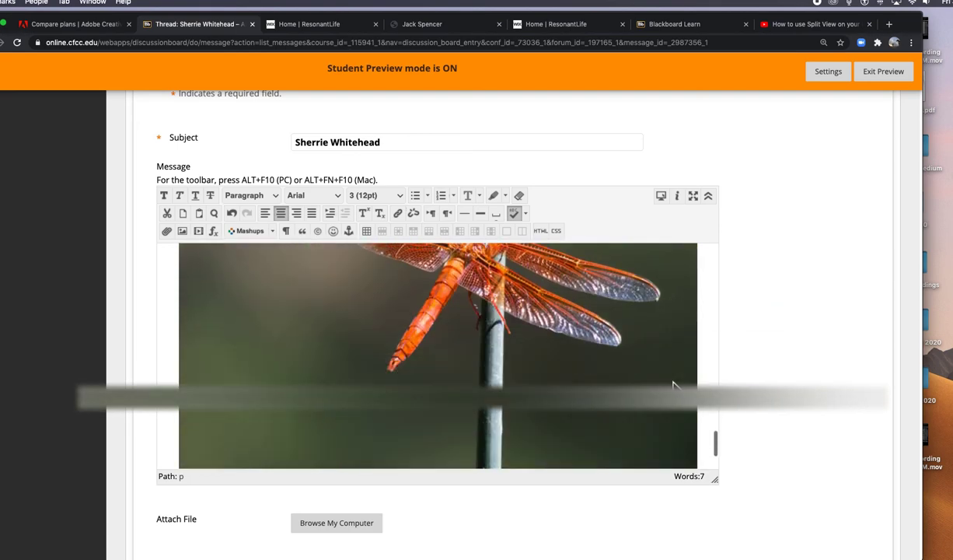
{"action": "scroll", "coordinate": [676, 384], "scroll_direction": "down", "scroll_amount": 3}
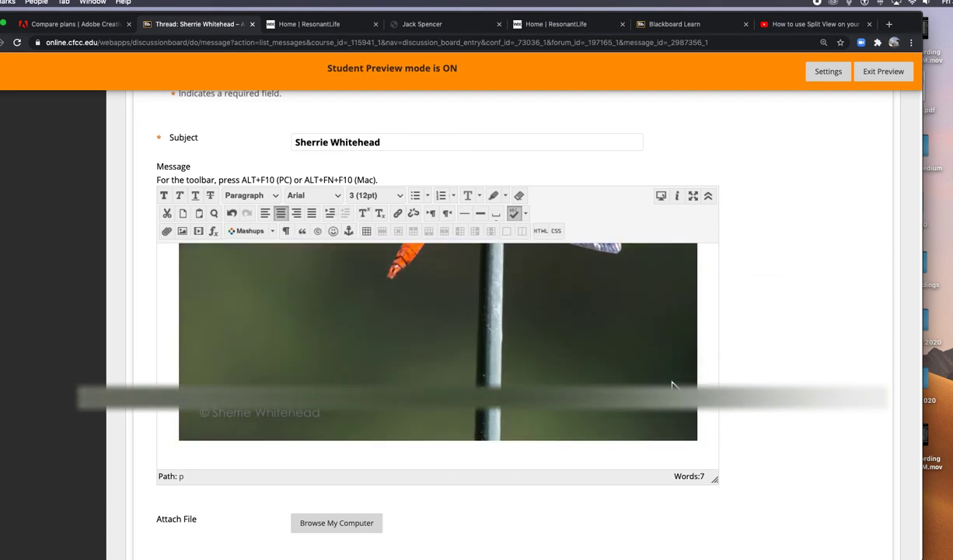
{"action": "scroll", "coordinate": [773, 440], "scroll_direction": "down", "scroll_amount": 4}
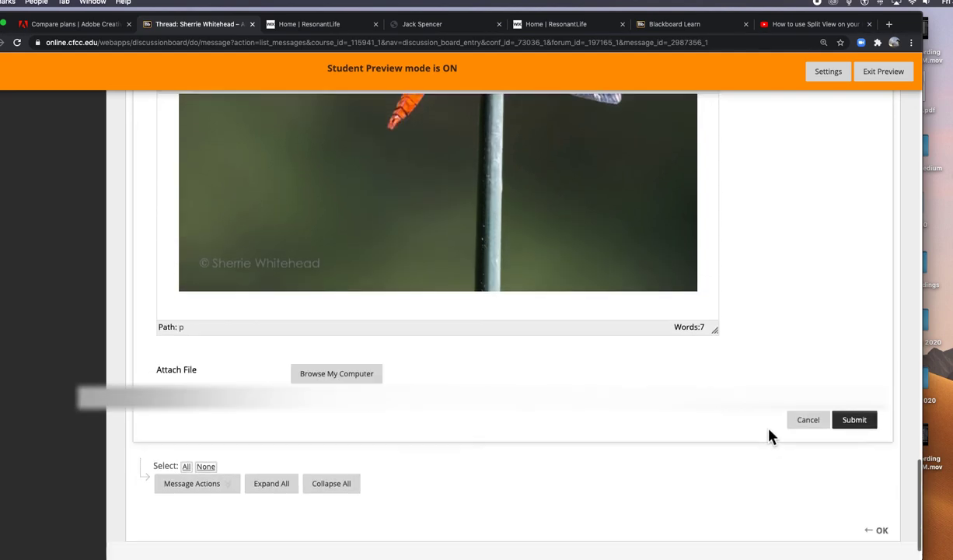
Step: Submit the edited thread and scroll through the post to verify the centered layout
{"action": "left_click", "coordinate": [873, 418]}
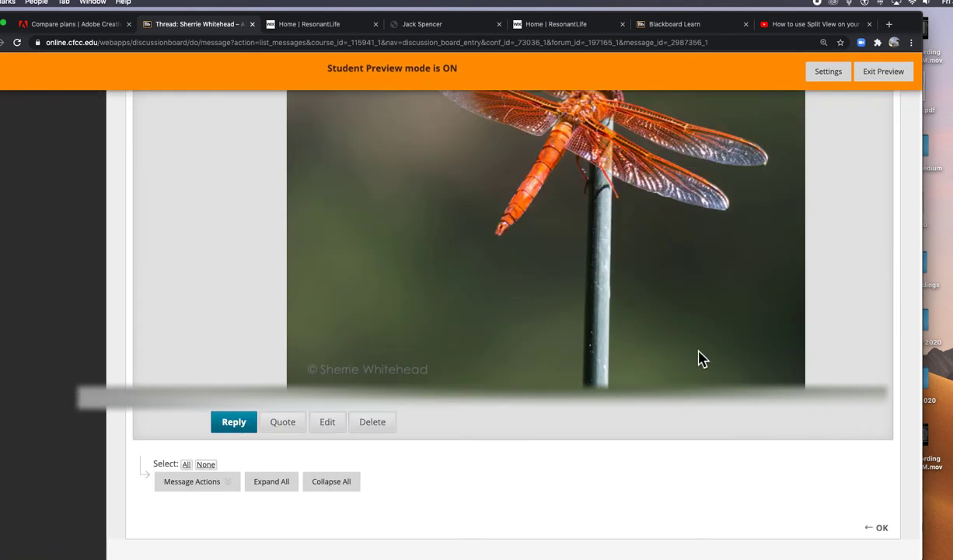
{"action": "scroll", "coordinate": [651, 345], "scroll_direction": "up", "scroll_amount": 10}
{"action": "scroll", "coordinate": [651, 352], "scroll_direction": "up", "scroll_amount": 10}
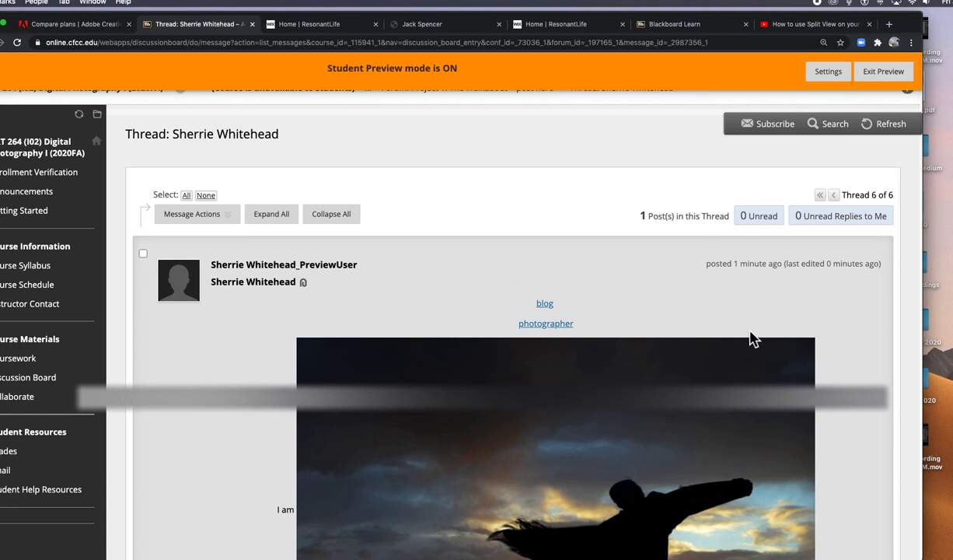
{"action": "scroll", "coordinate": [755, 338], "scroll_direction": "down", "scroll_amount": 10}
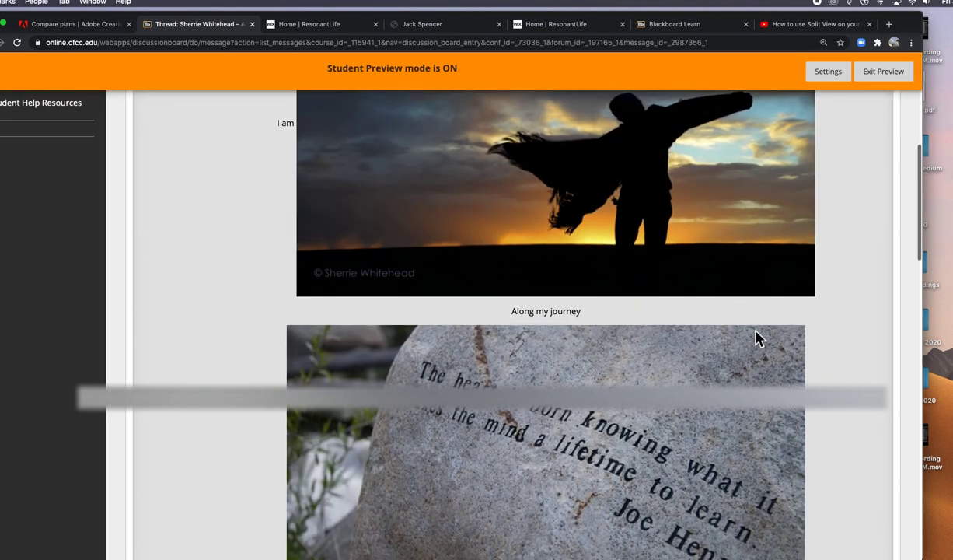
{"action": "scroll", "coordinate": [758, 338], "scroll_direction": "down", "scroll_amount": 15}
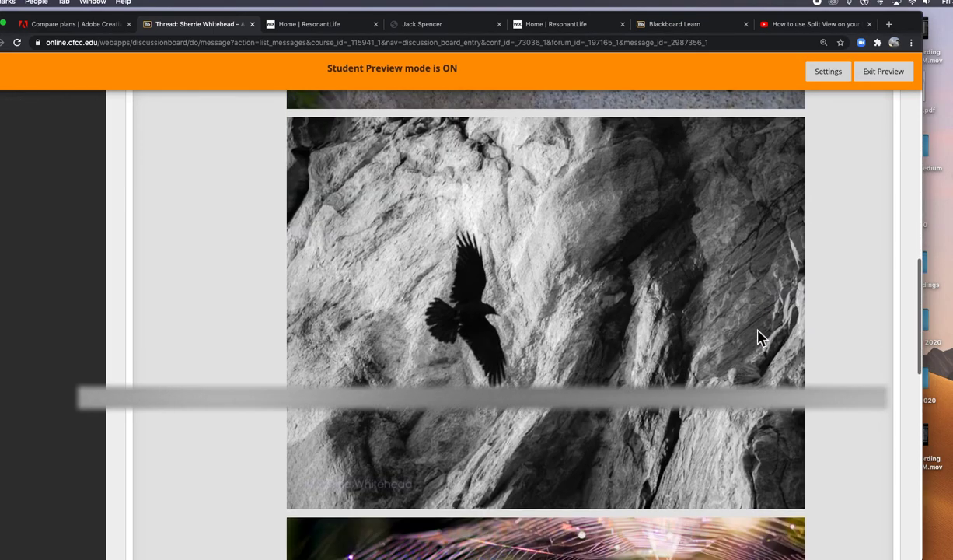
{"action": "scroll", "coordinate": [758, 337], "scroll_direction": "down", "scroll_amount": 5}
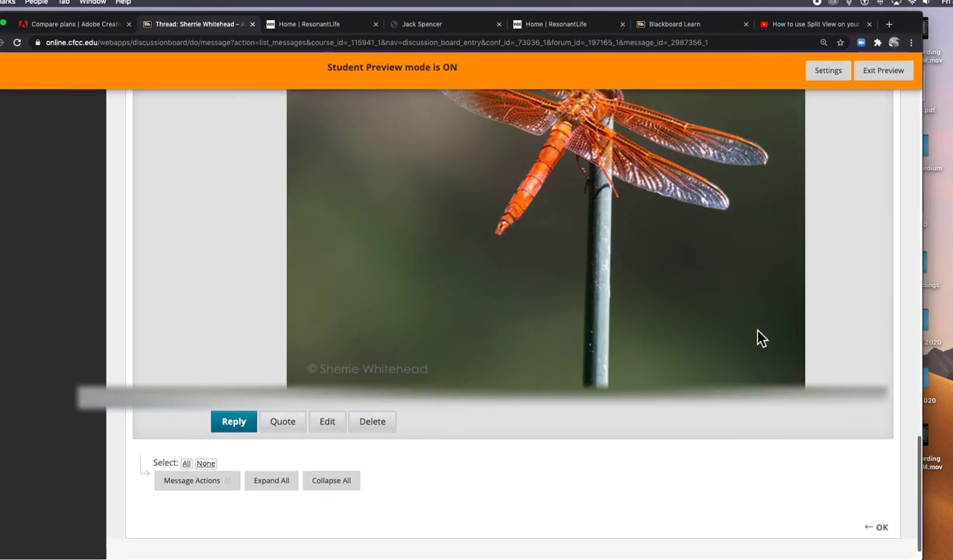
Step: Return to the forum thread list and go to the course Announcements page
{"action": "left_click", "coordinate": [891, 528]}
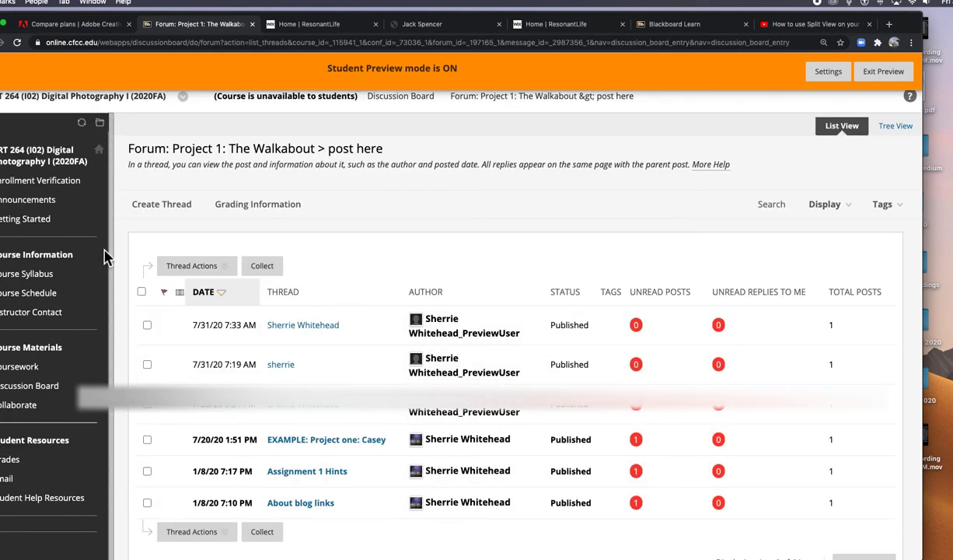
{"action": "left_click", "coordinate": [44, 200]}
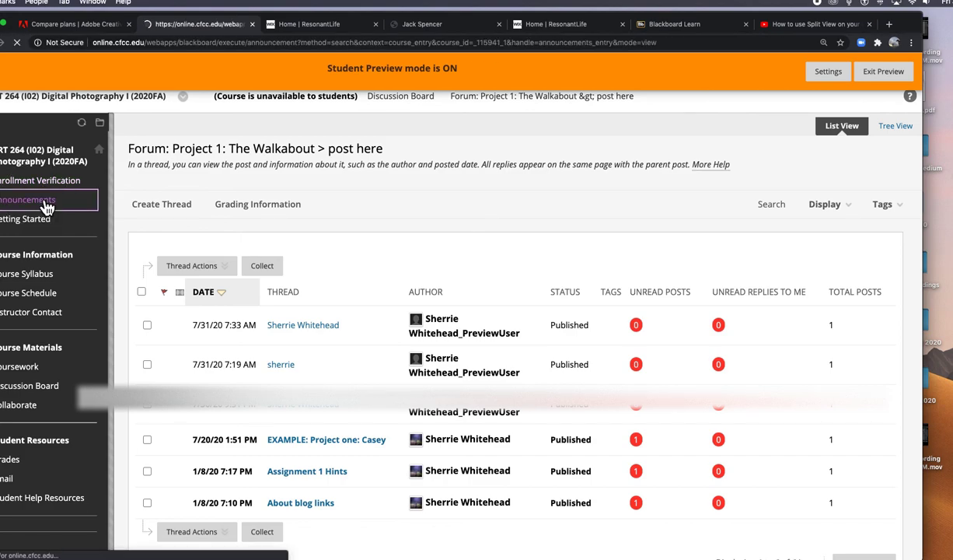
{"action": "scroll", "coordinate": [268, 311], "scroll_direction": "down", "scroll_amount": 15}
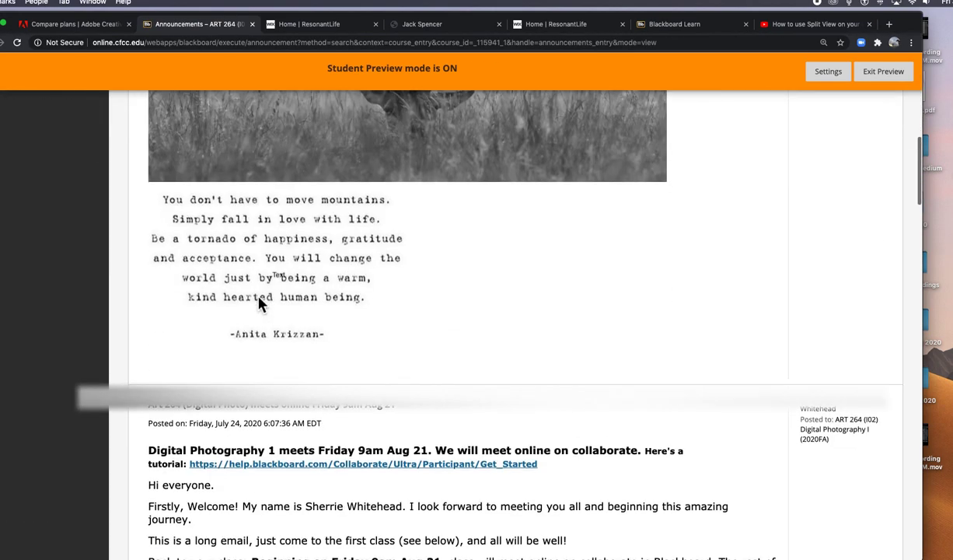
{"action": "scroll", "coordinate": [258, 299], "scroll_direction": "down", "scroll_amount": 6}
{"action": "scroll", "coordinate": [266, 303], "scroll_direction": "up", "scroll_amount": 10}
{"action": "scroll", "coordinate": [266, 308], "scroll_direction": "up", "scroll_amount": 3}
{"action": "scroll", "coordinate": [266, 308], "scroll_direction": "down", "scroll_amount": 3}
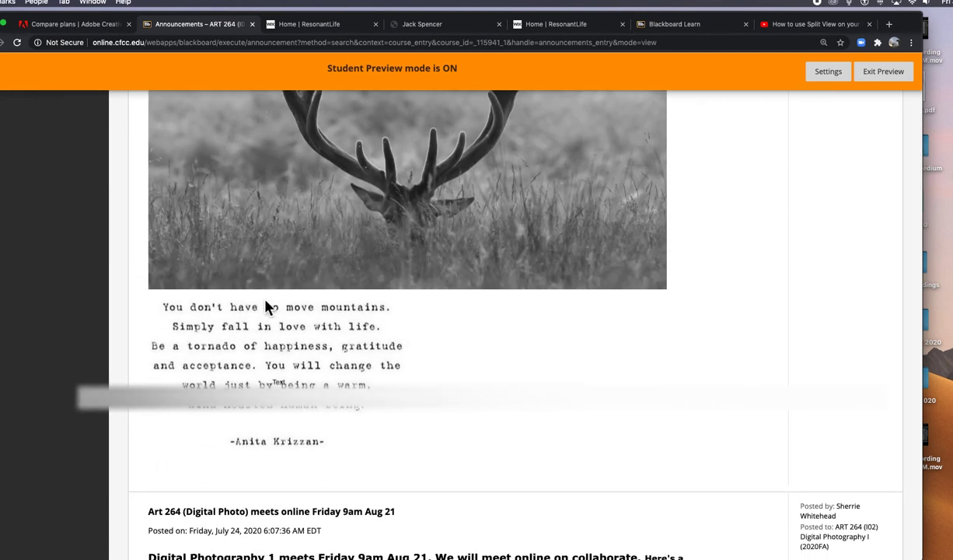
{"action": "scroll", "coordinate": [266, 307], "scroll_direction": "up", "scroll_amount": 3}
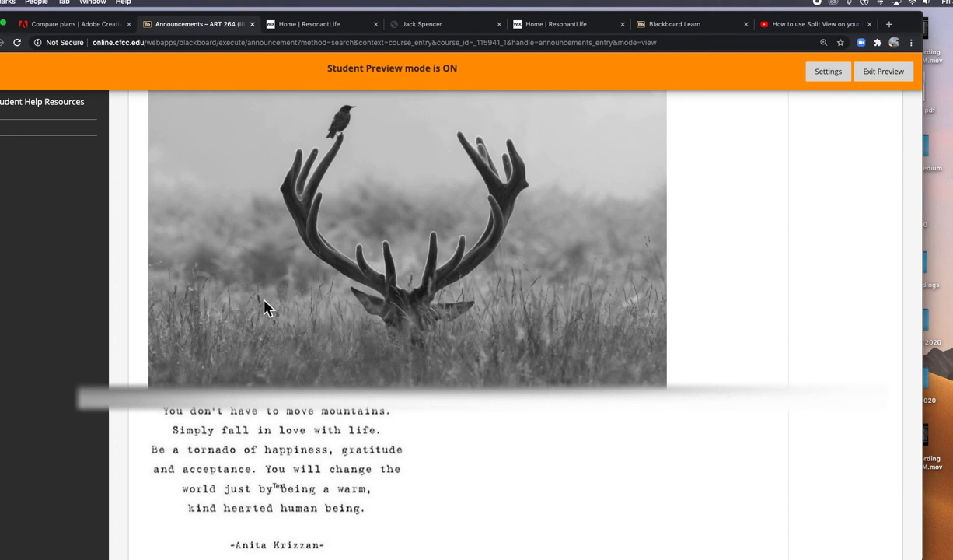